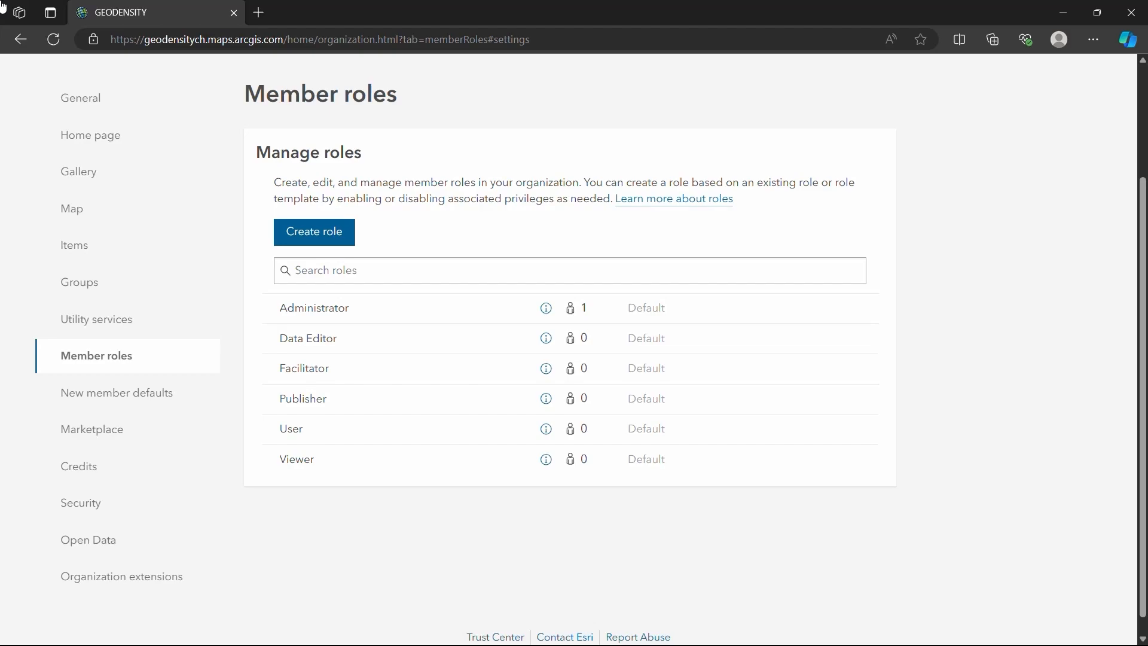
# Start a new member role named Content Organizer and paste in its description about managing and organizing content.
pyautogui.click(314, 231)
pyautogui.write('Content Organizer')
pyautogui.press('Tab')
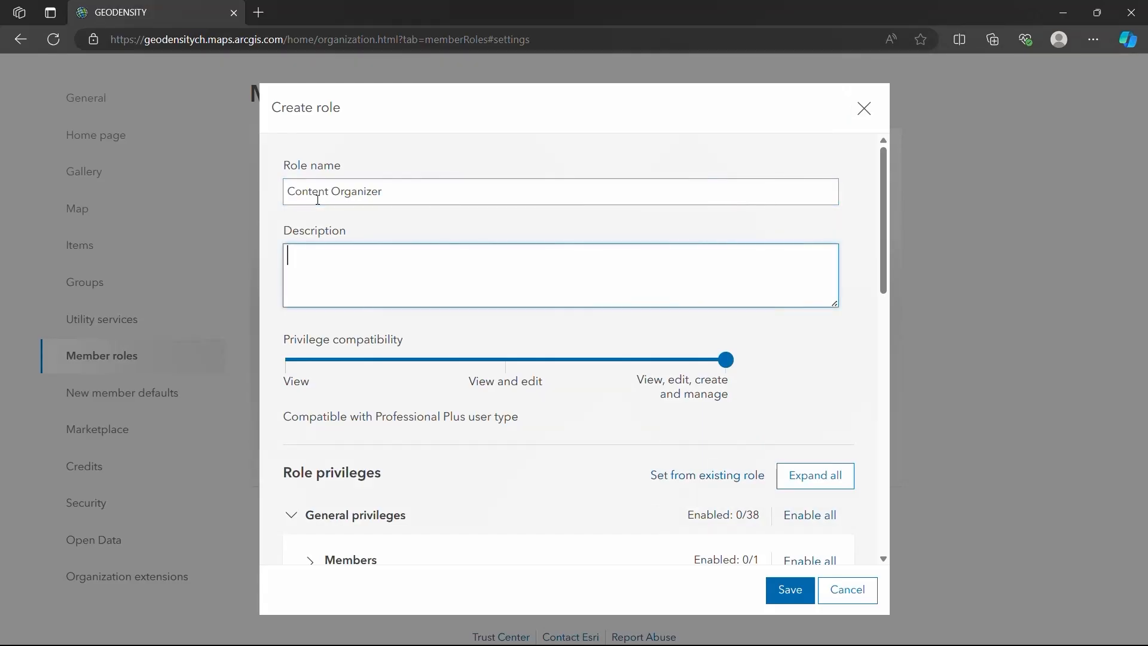
pyautogui.write('The Content Organizer role is designed for users who need to manage and organize content within the ArcGIS Online organization. This role allows users to create, edit, and structure content such as maps, applications, and datasets.')
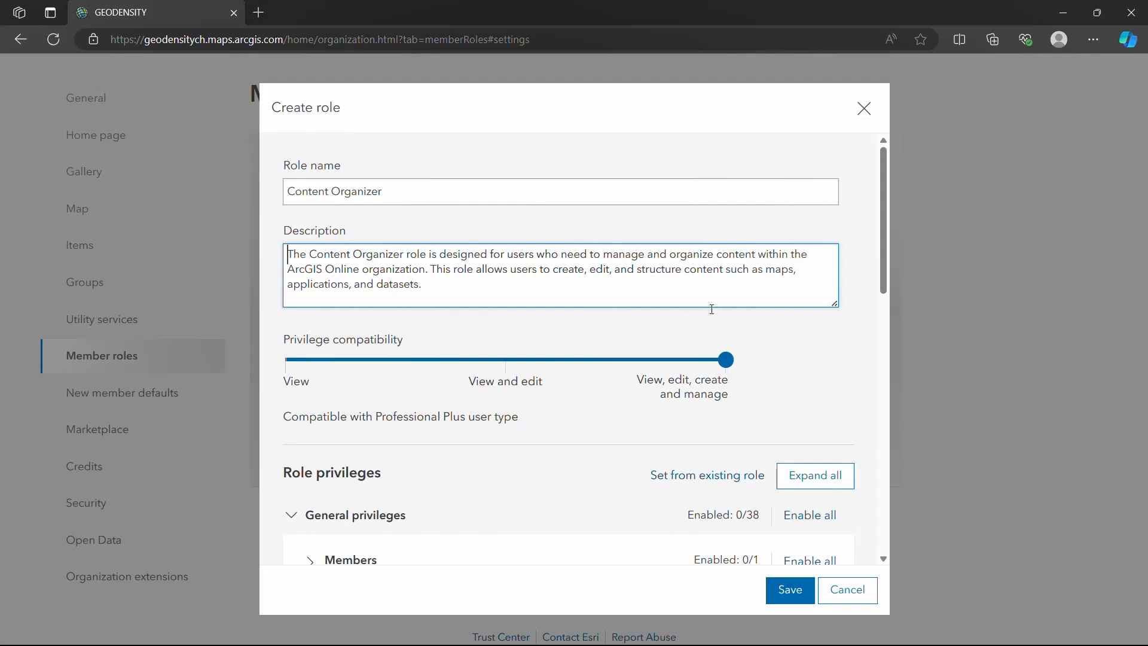
# Try the View and edit privilege compatibility level, returning to View, edit, create and manage.
pyautogui.scroll(-1, 771, 299)
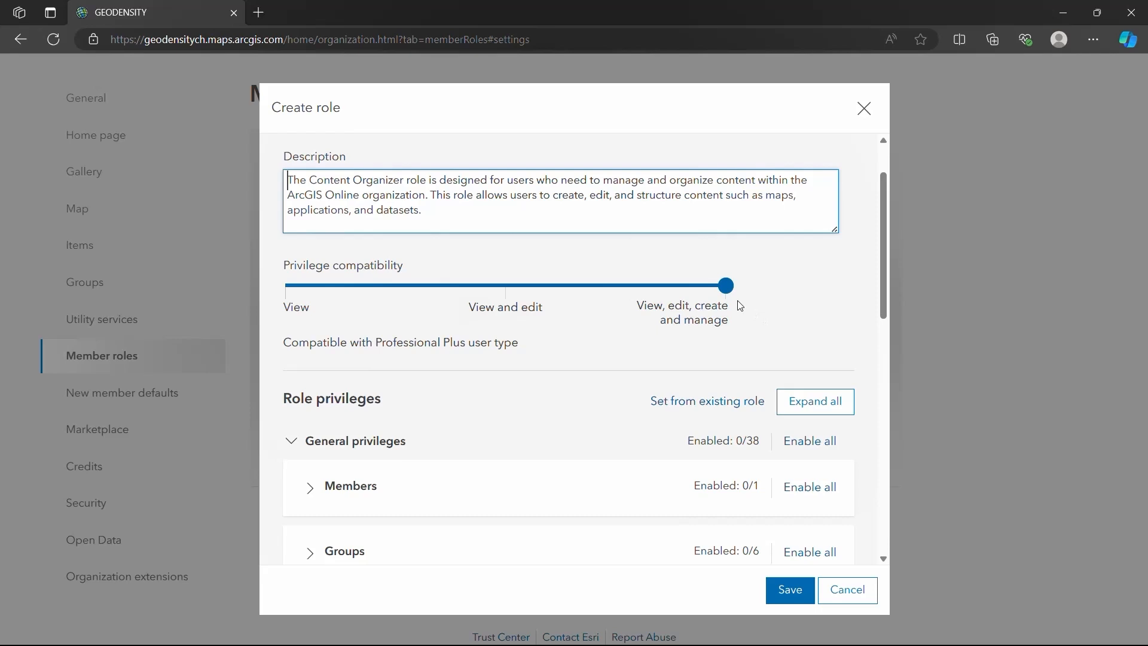
pyautogui.click(593, 289)
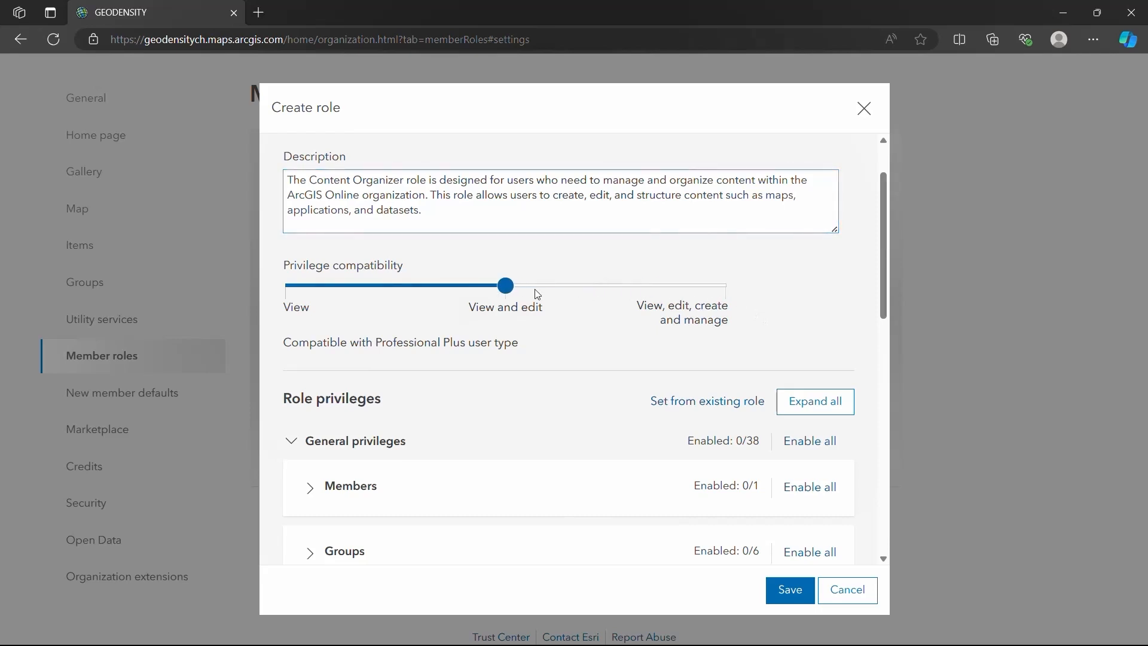
pyautogui.moveTo(502, 288); pyautogui.dragTo(473, 289)
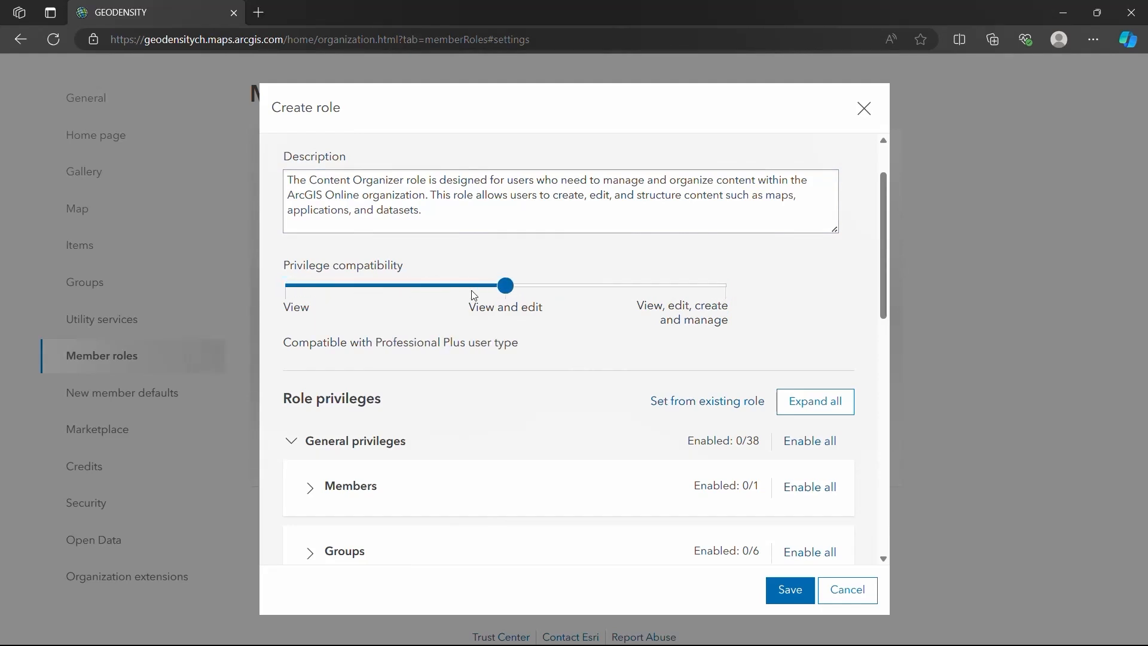
pyautogui.click(665, 295)
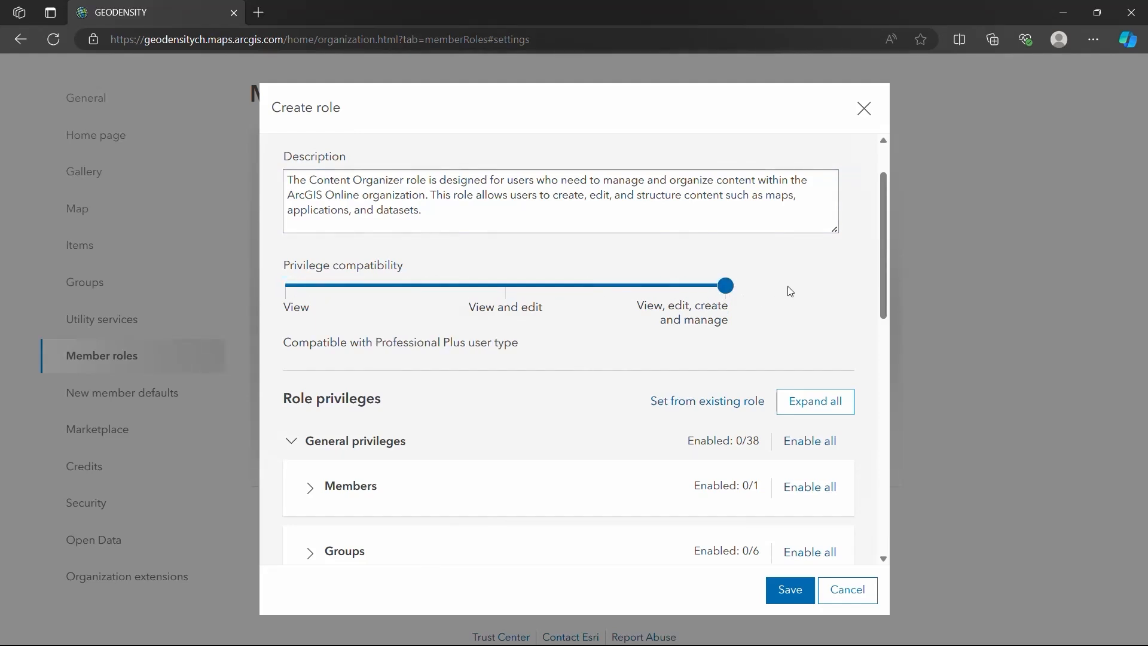
# Expand all role privileges for an overview, and collapse them all again.
pyautogui.scroll(-1, 788, 291)
pyautogui.scroll(1, 788, 291)
pyautogui.scroll(-1, 803, 304)
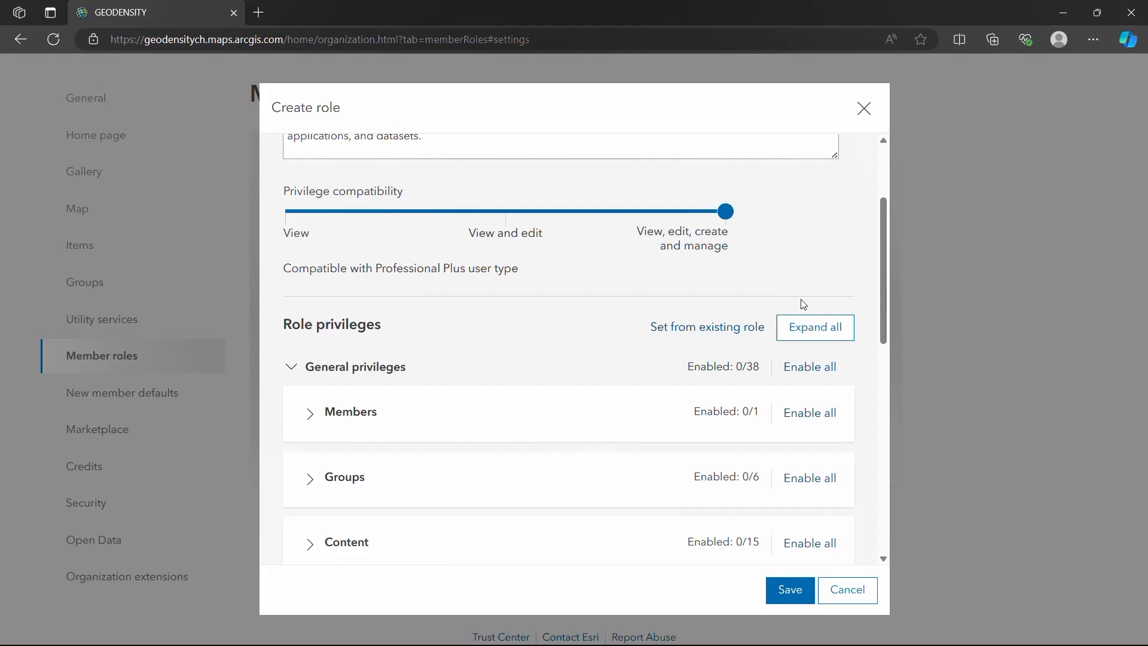
pyautogui.click(807, 330)
pyautogui.click(807, 332)
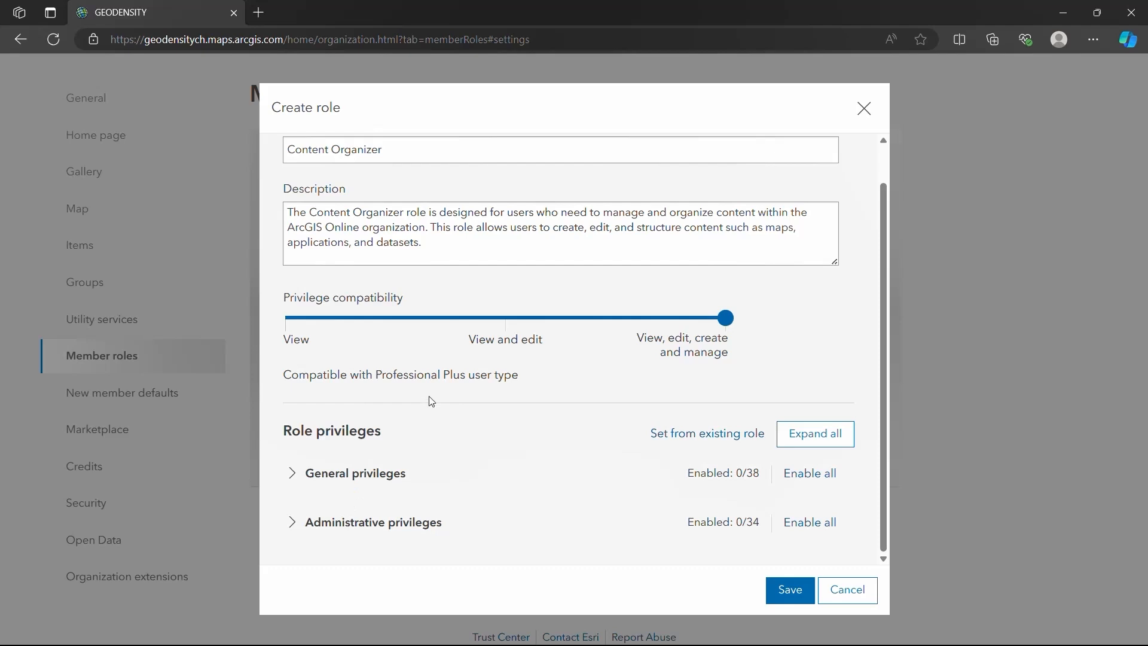
# Examine the categories under General privileges, and collapse the section again.
pyautogui.click(290, 480)
pyautogui.scroll(-3, 381, 423)
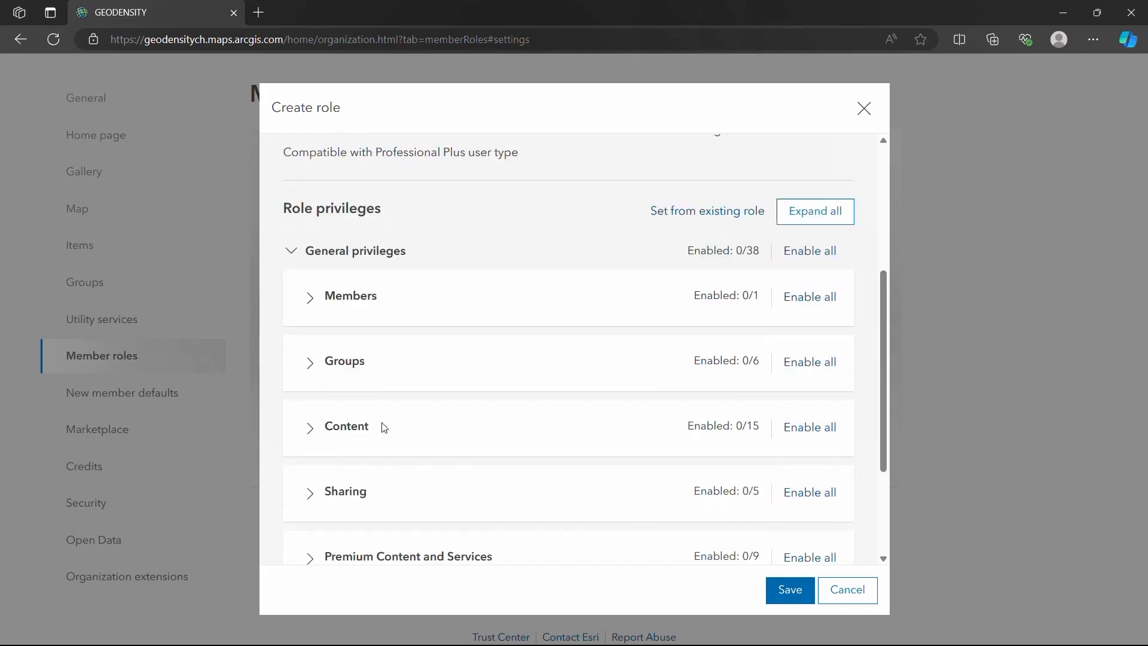
pyautogui.scroll(-1, 383, 427)
pyautogui.scroll(-1, 384, 427)
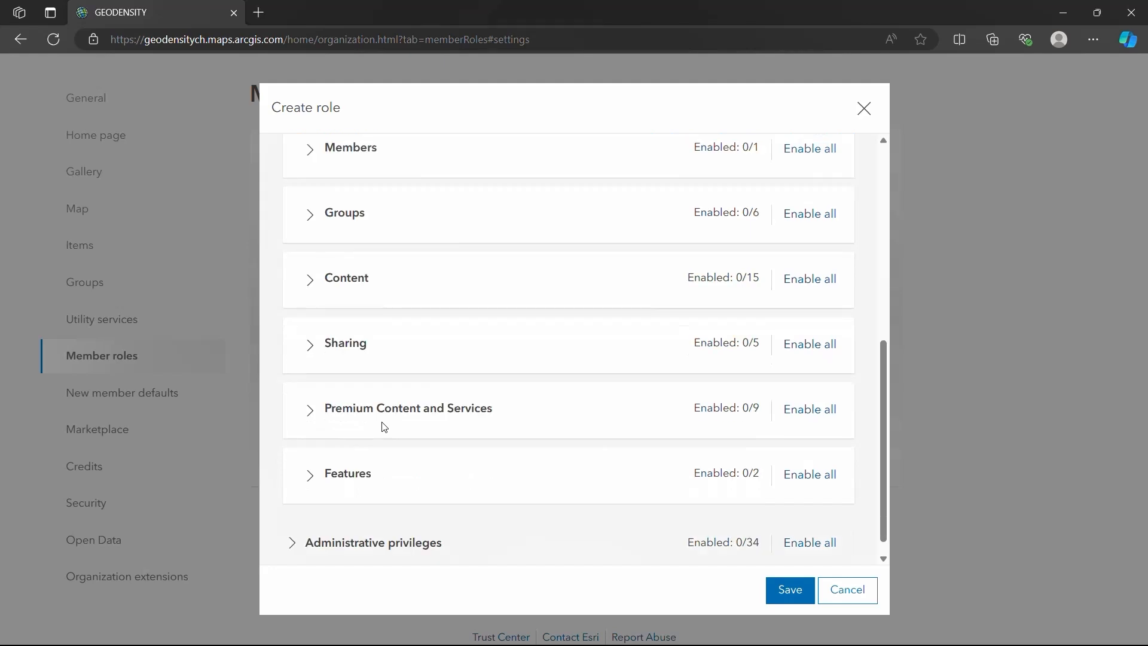
pyautogui.scroll(1, 384, 427)
pyautogui.scroll(1, 384, 426)
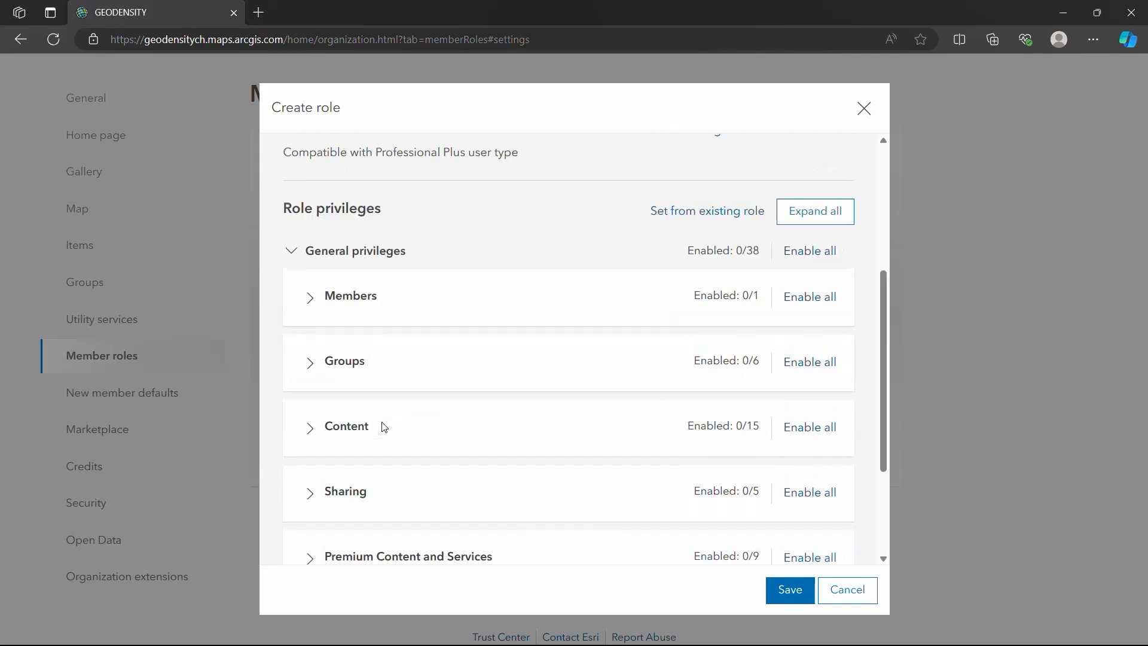
pyautogui.click(291, 256)
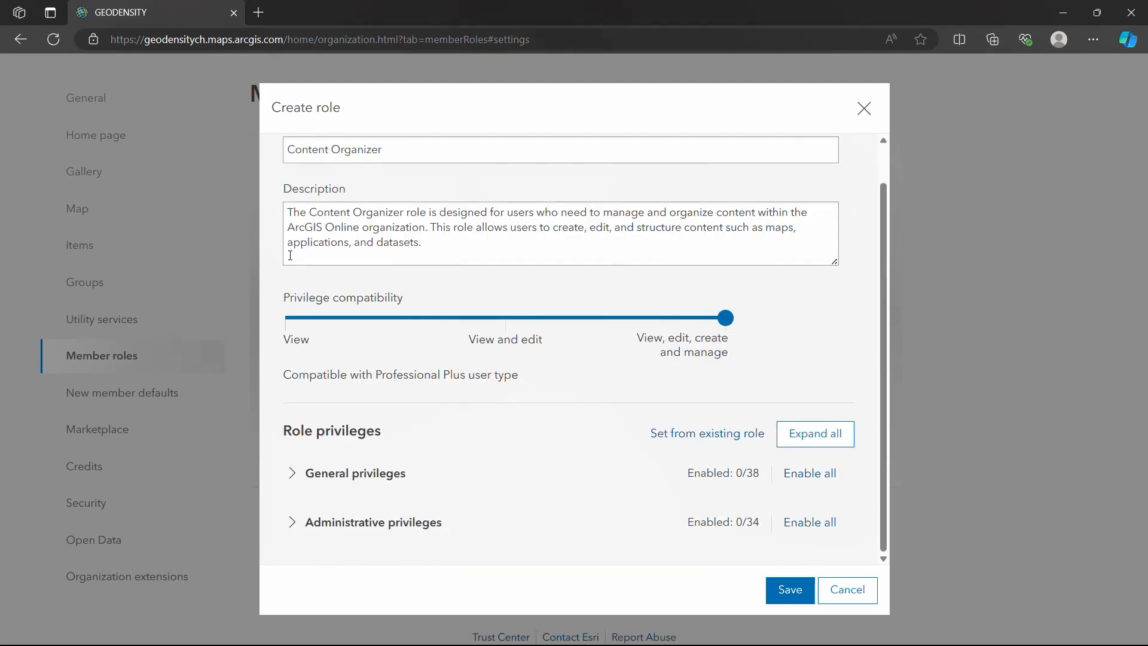
# Examine the categories under Administrative privileges, and collapse the section again.
pyautogui.click(299, 524)
pyautogui.scroll(-3, 454, 482)
pyautogui.scroll(-2, 456, 485)
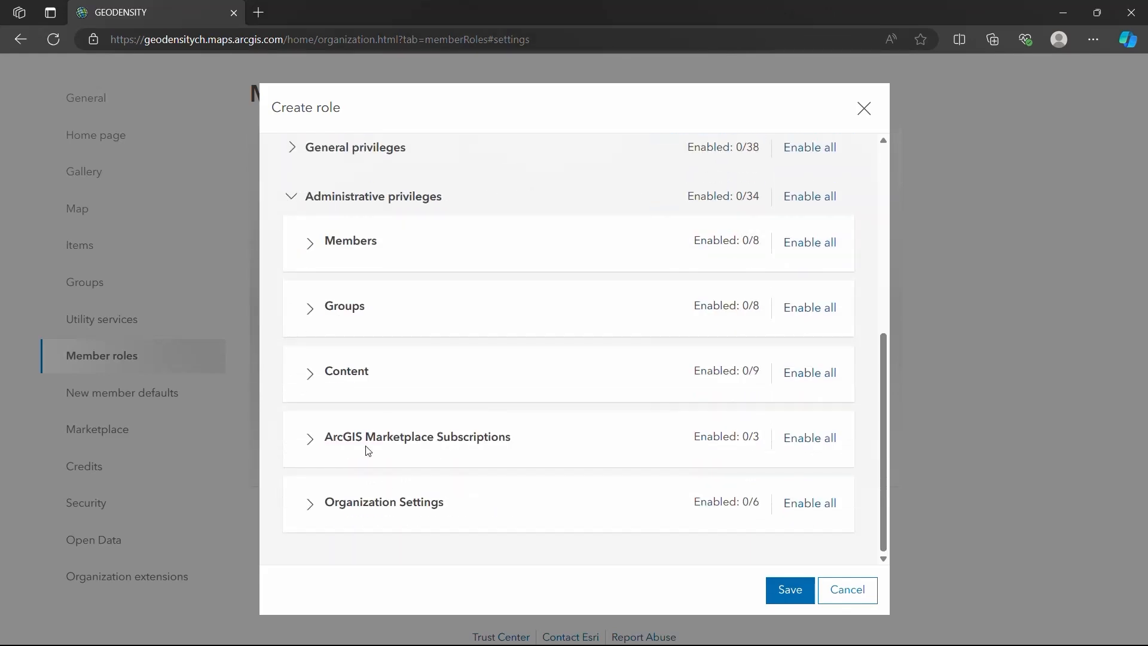
pyautogui.scroll(3, 368, 450)
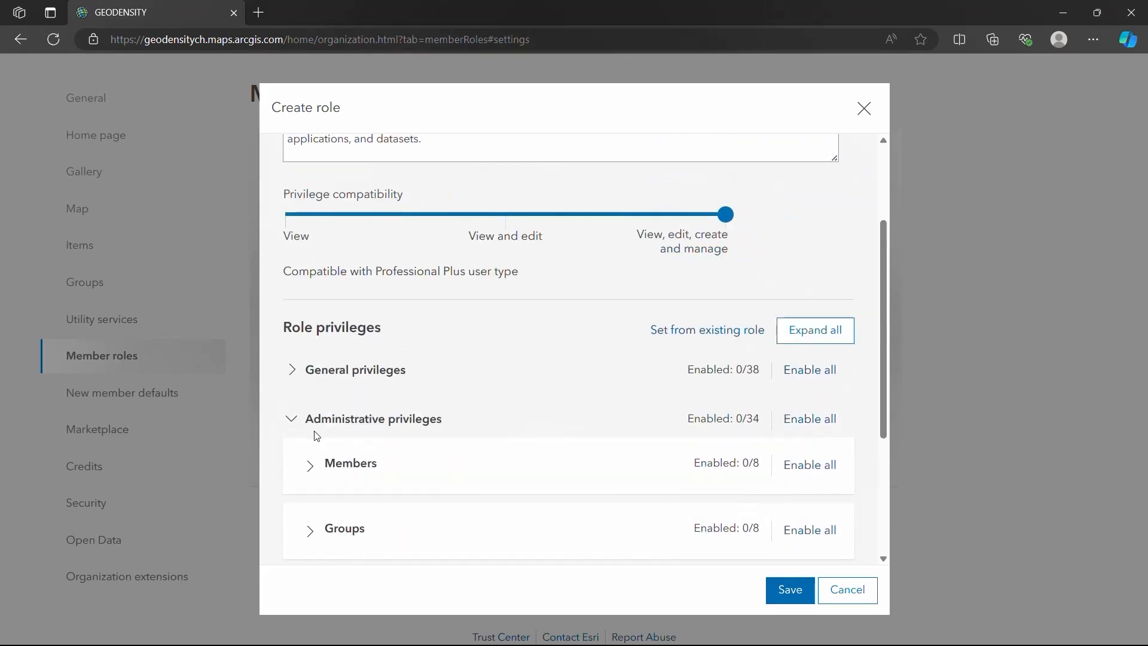
pyautogui.click(295, 422)
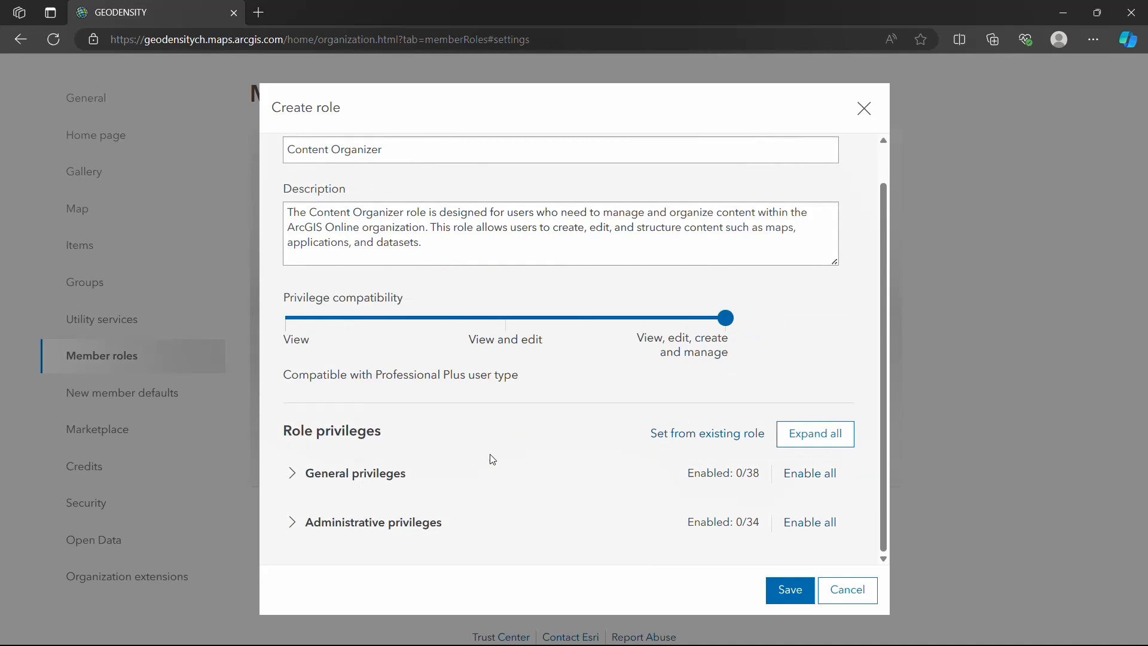
# Enable the View all, Update, Delete and Invite privileges for Members under Administrative privileges.
pyautogui.click(293, 522)
pyautogui.scroll(-3, 443, 493)
pyautogui.scroll(-1, 444, 493)
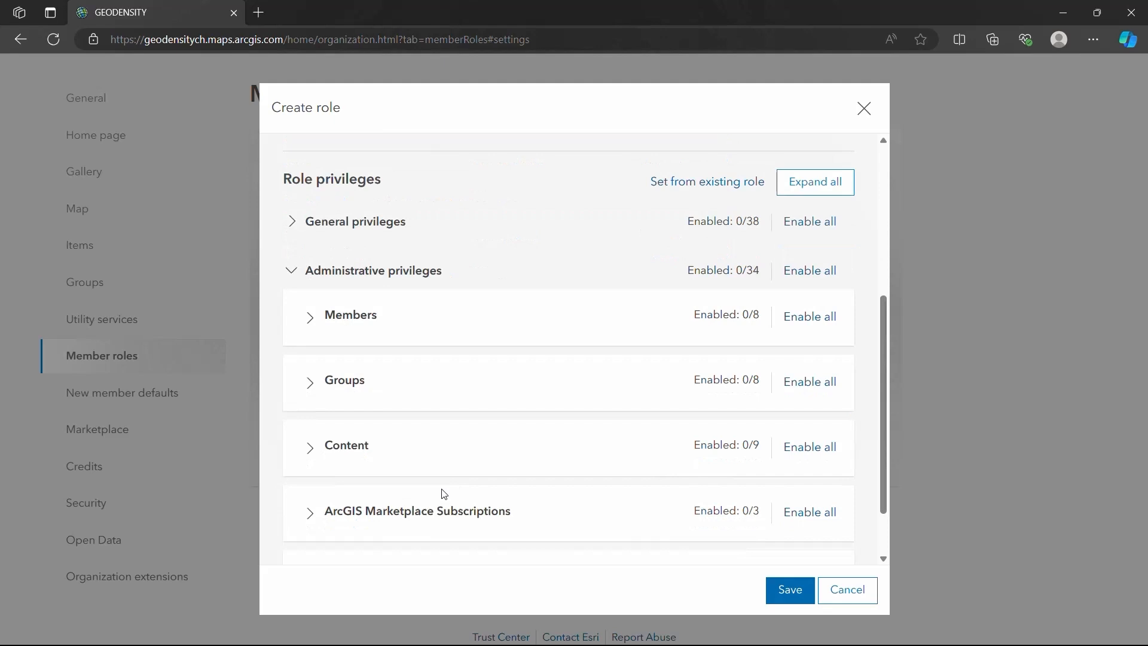
pyautogui.click(311, 318)
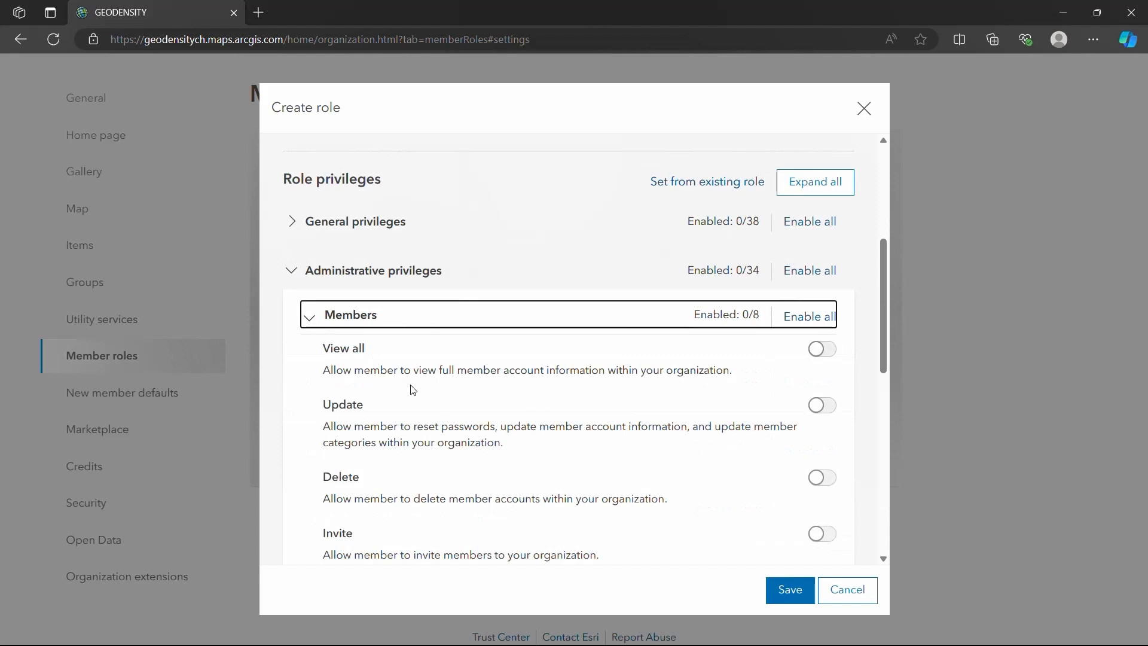
pyautogui.click(822, 349)
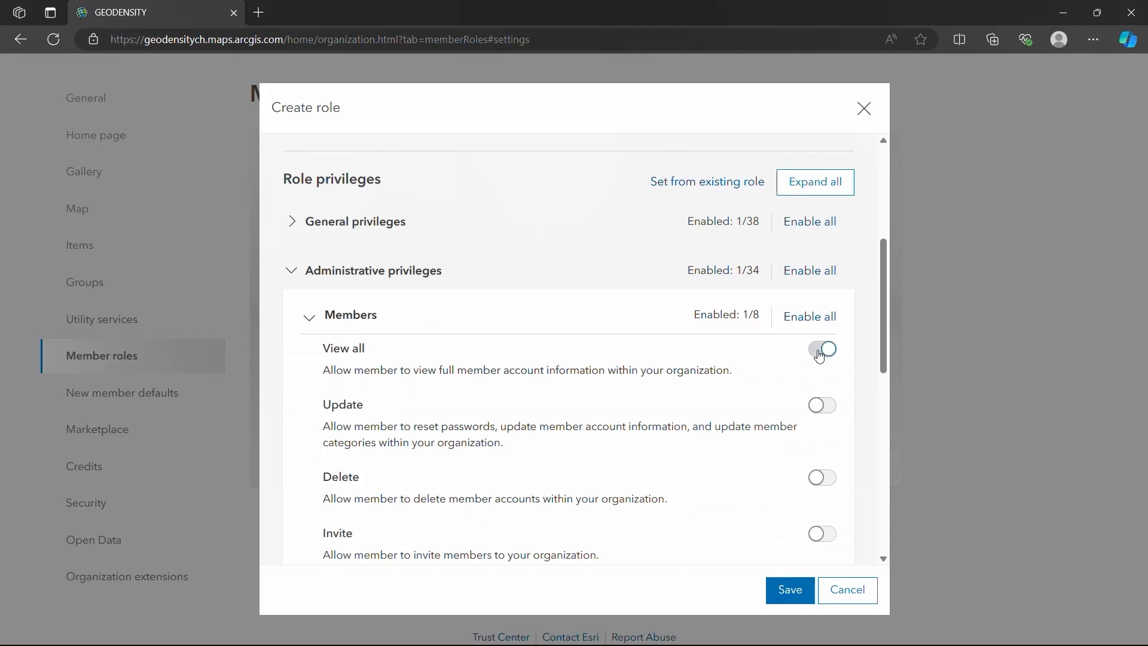
pyautogui.click(823, 406)
pyautogui.click(822, 477)
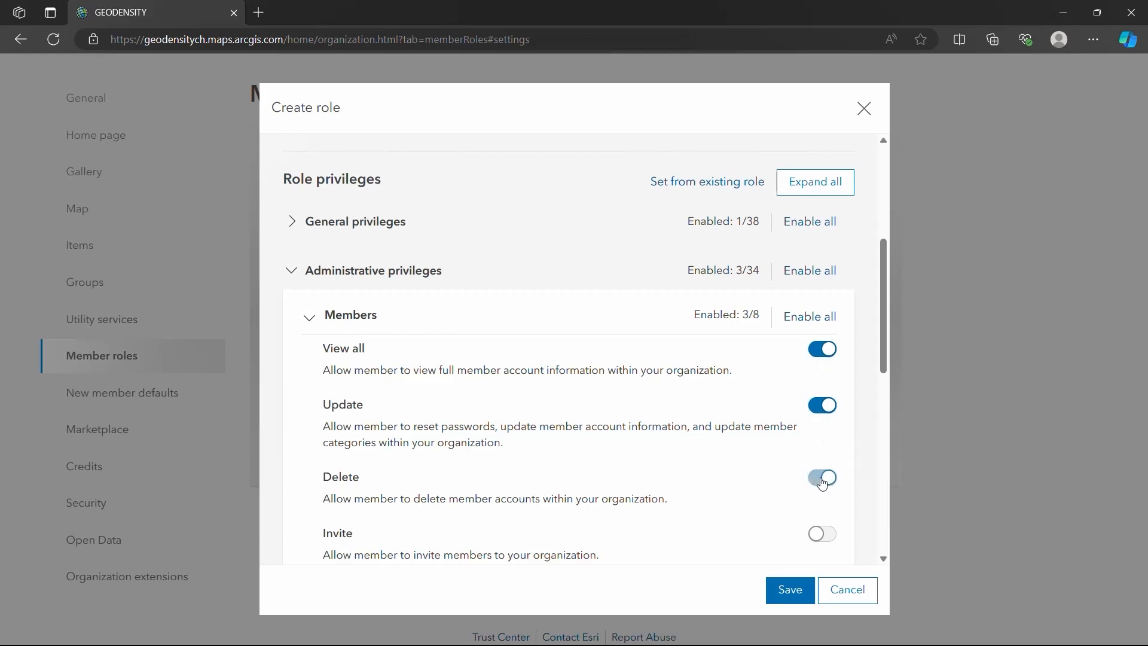
pyautogui.scroll(-2, 763, 476)
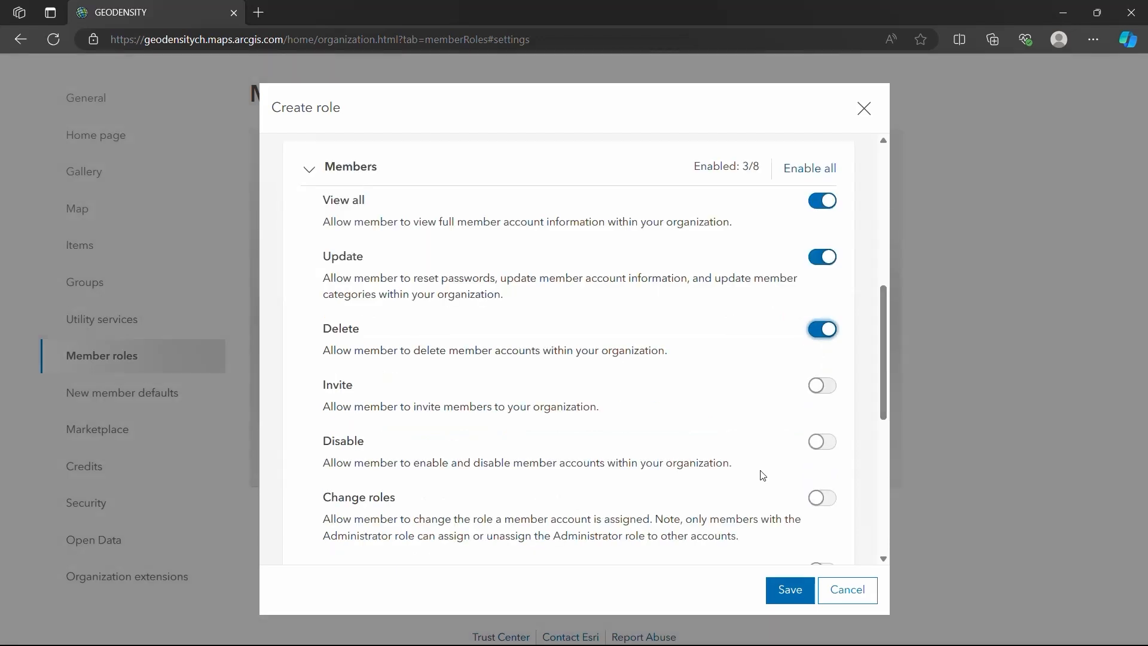
pyautogui.click(829, 393)
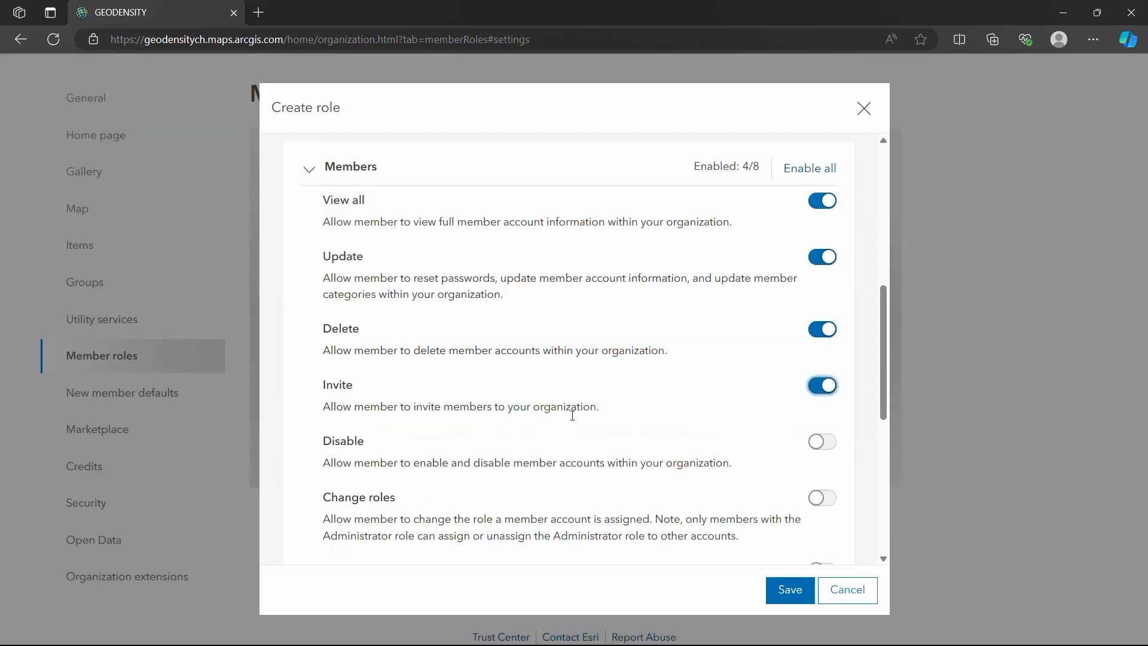
# Enable the View all, Update and Delete privileges for Groups under Administrative privileges.
pyautogui.scroll(-1, 407, 409)
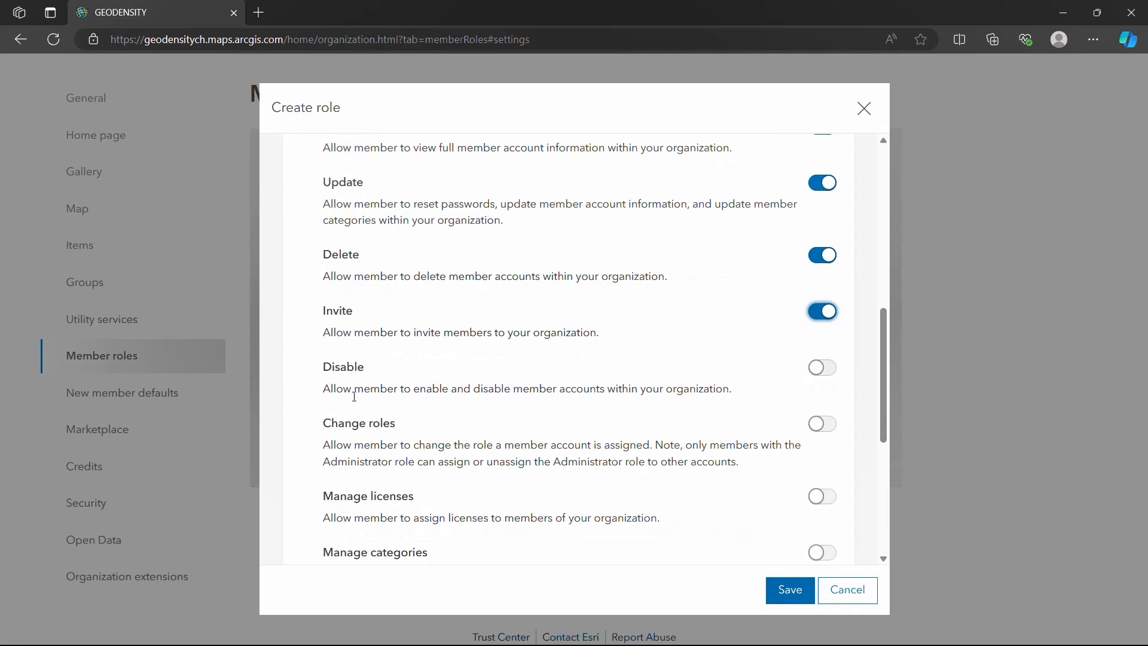
pyautogui.scroll(-5, 355, 396)
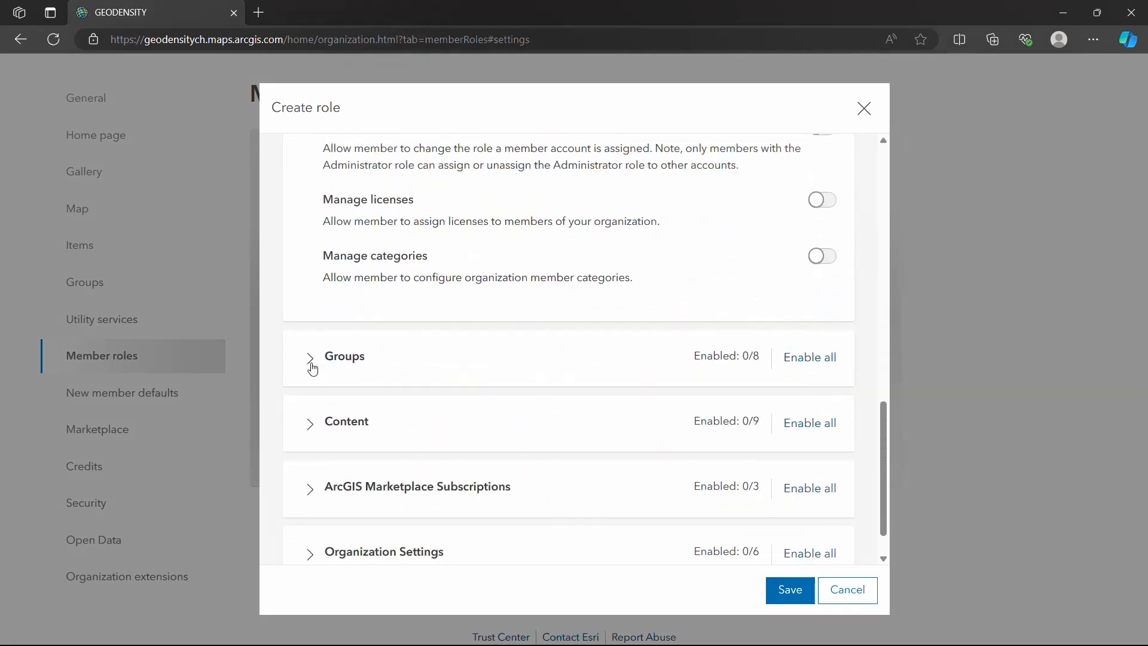
pyautogui.click(311, 364)
pyautogui.scroll(-1, 513, 442)
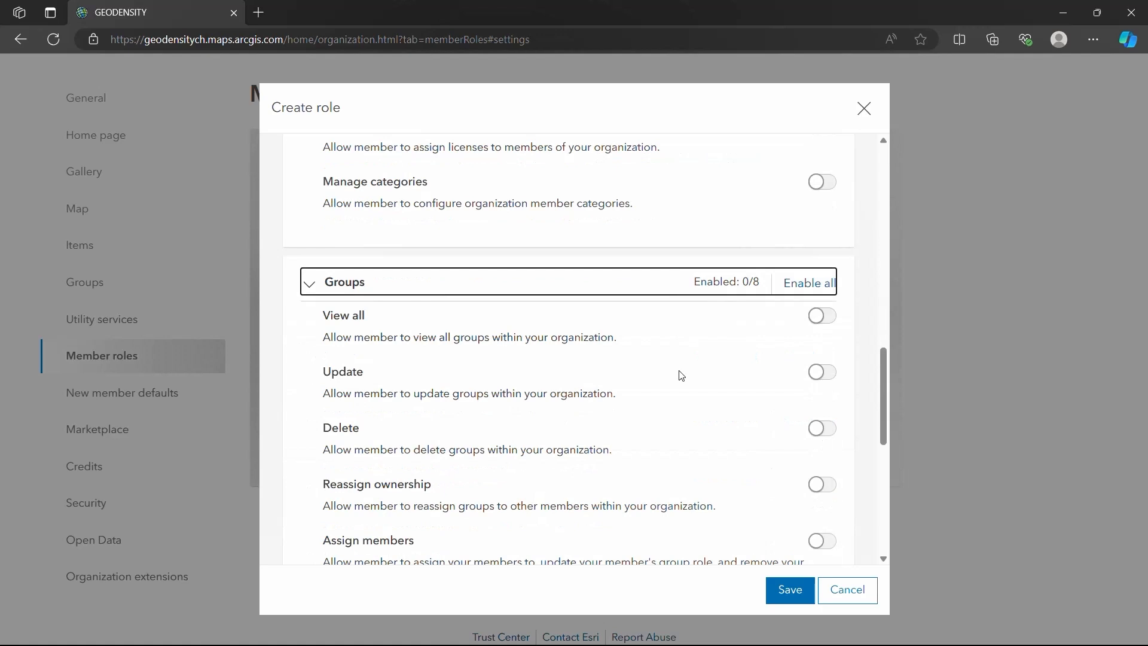
pyautogui.click(823, 315)
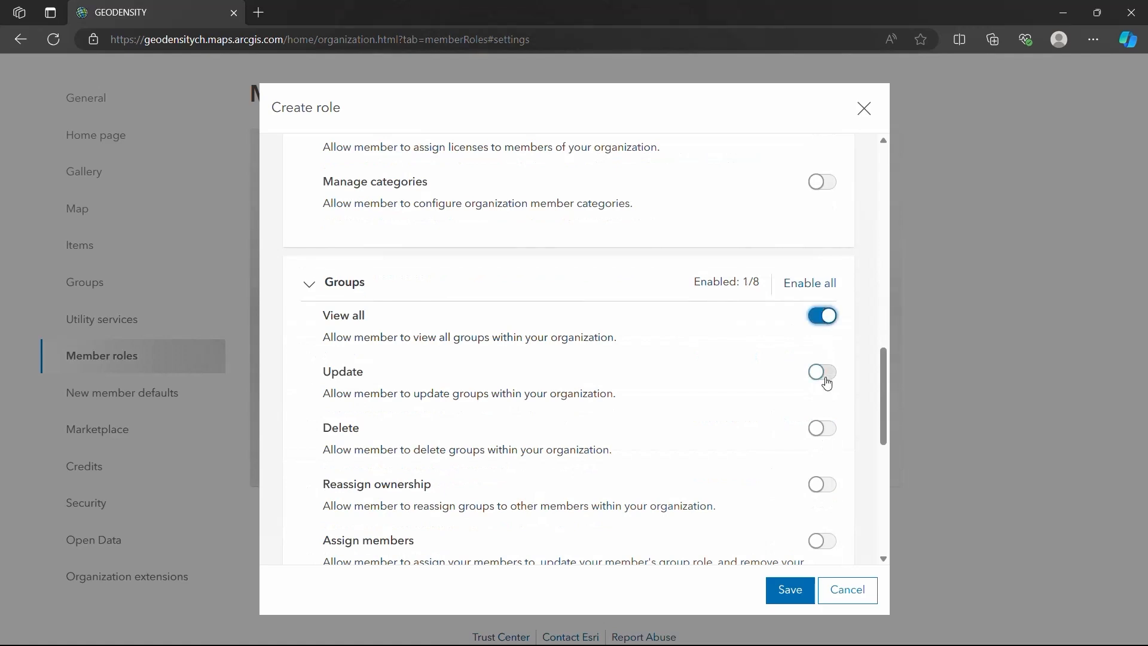
pyautogui.click(826, 378)
pyautogui.click(824, 429)
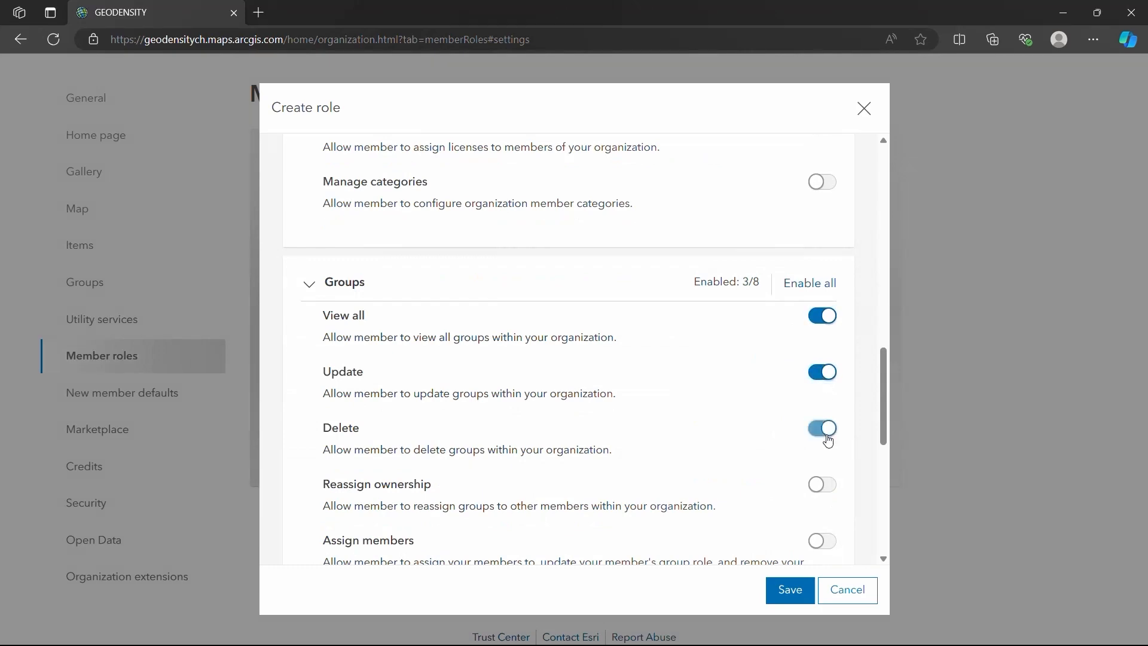
# Enable the View all, Update and Delete privileges for Content under Administrative privileges.
pyautogui.scroll(-1, 741, 467)
pyautogui.scroll(-2, 741, 467)
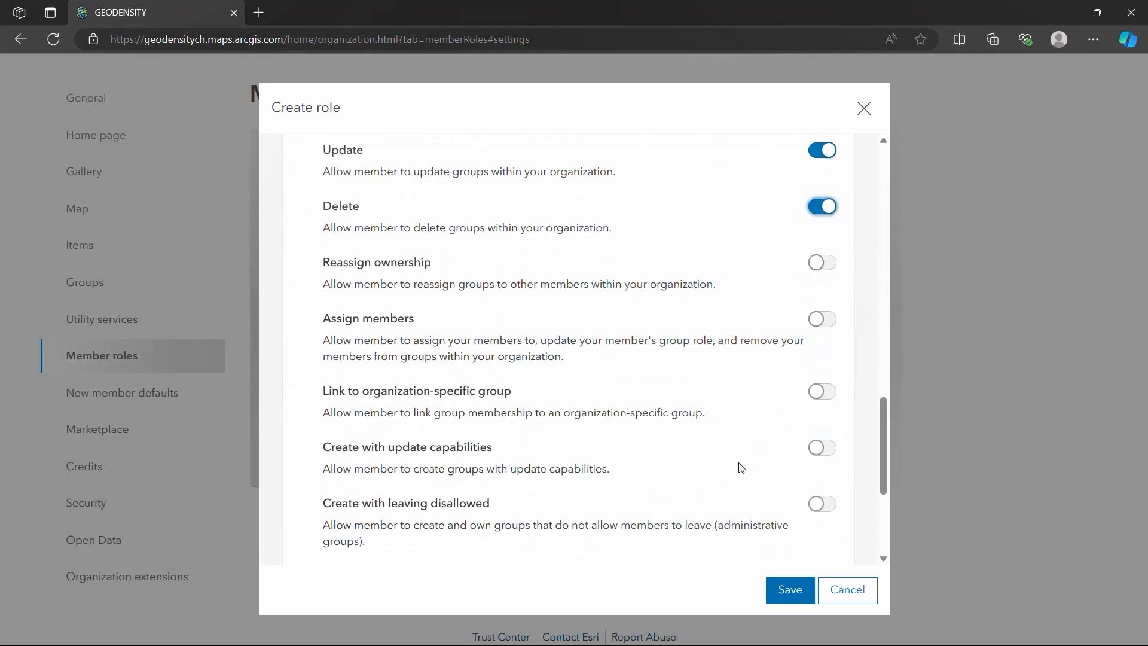
pyautogui.scroll(-1, 741, 467)
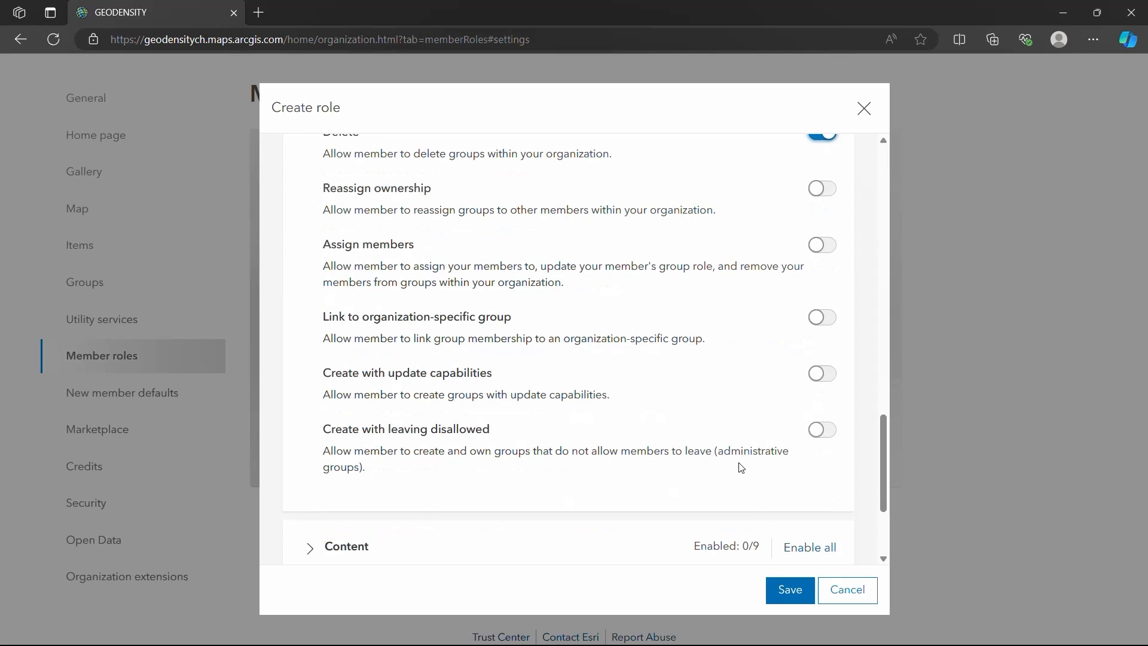
pyautogui.scroll(-3, 741, 468)
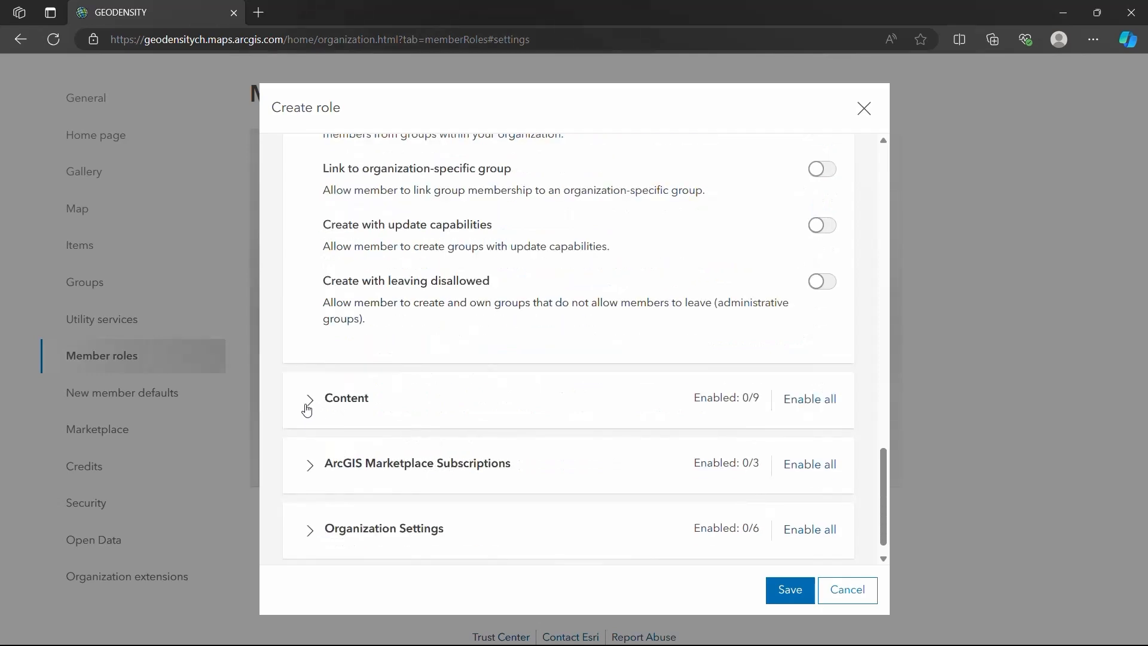
pyautogui.click(309, 407)
pyautogui.scroll(-1, 598, 400)
pyautogui.click(821, 357)
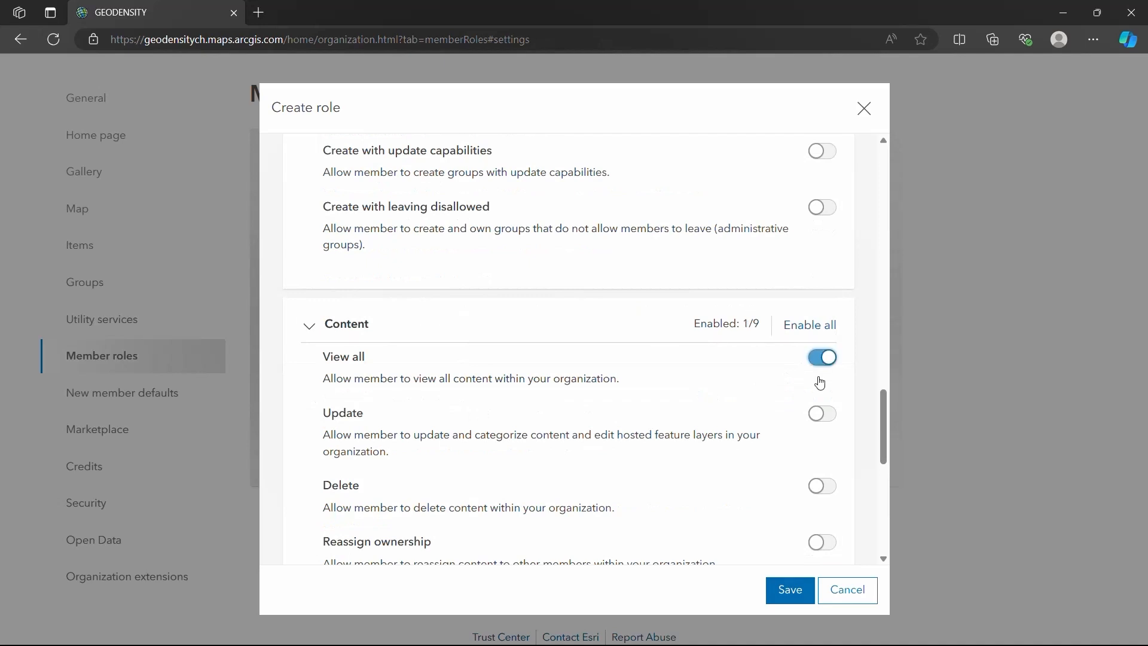
pyautogui.click(821, 413)
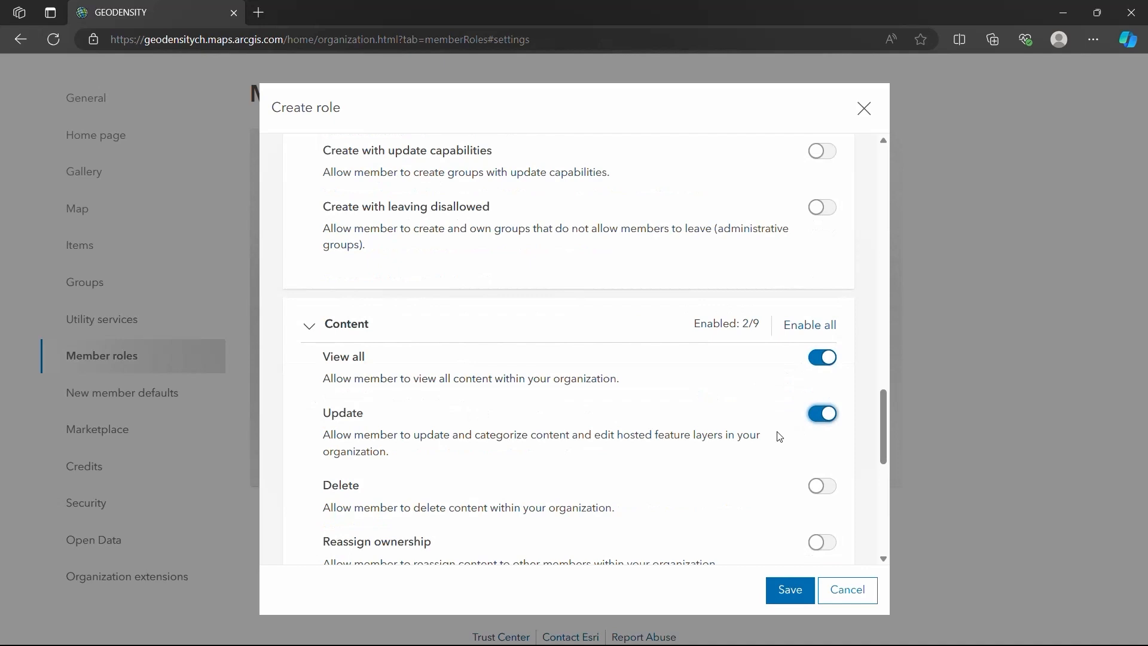
pyautogui.scroll(-1, 779, 437)
pyautogui.click(822, 412)
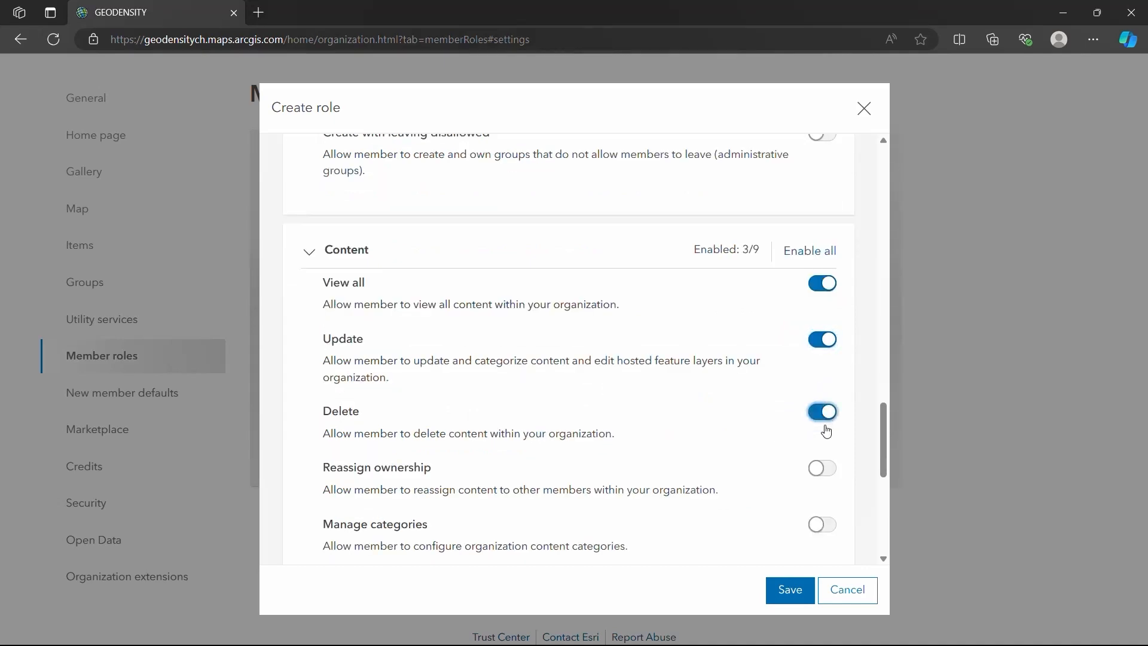
# Allow the role to share member content with the organization and with the public in the administrative Content privileges.
pyautogui.scroll(-1, 802, 476)
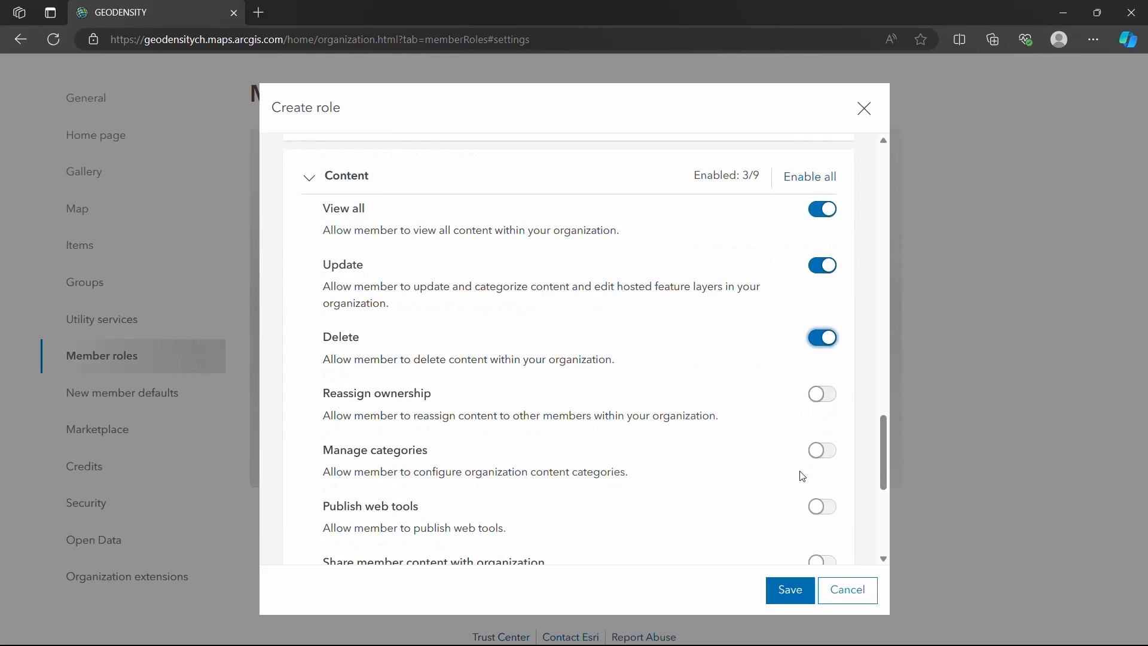
pyautogui.scroll(-1, 801, 476)
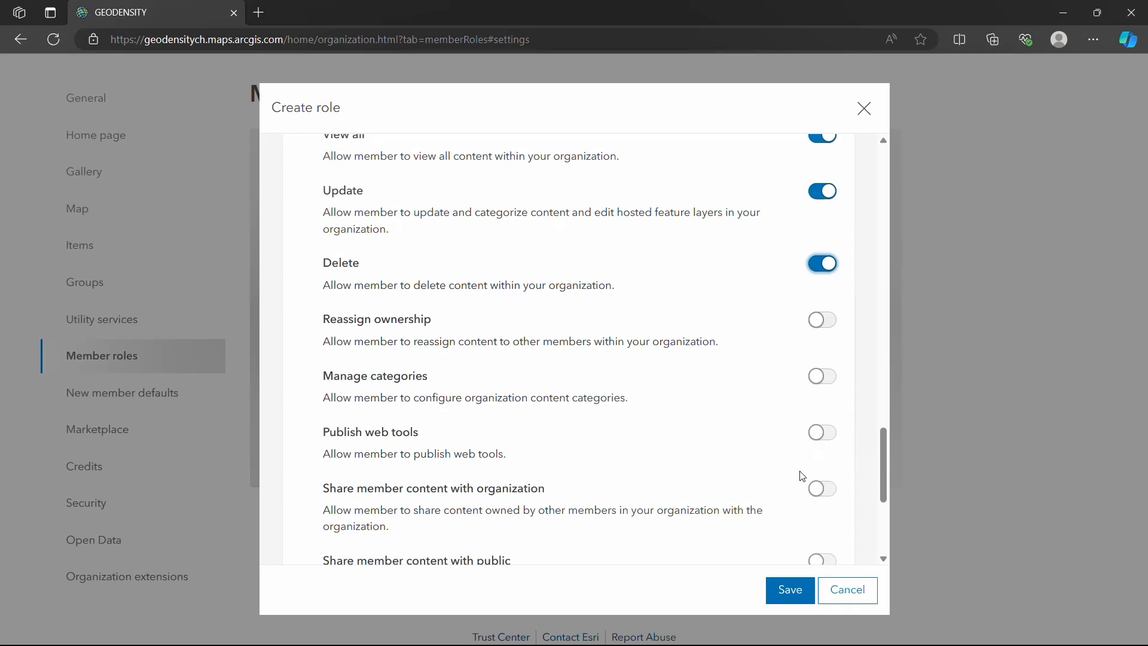
pyautogui.click(822, 488)
pyautogui.scroll(-1, 738, 479)
pyautogui.click(828, 418)
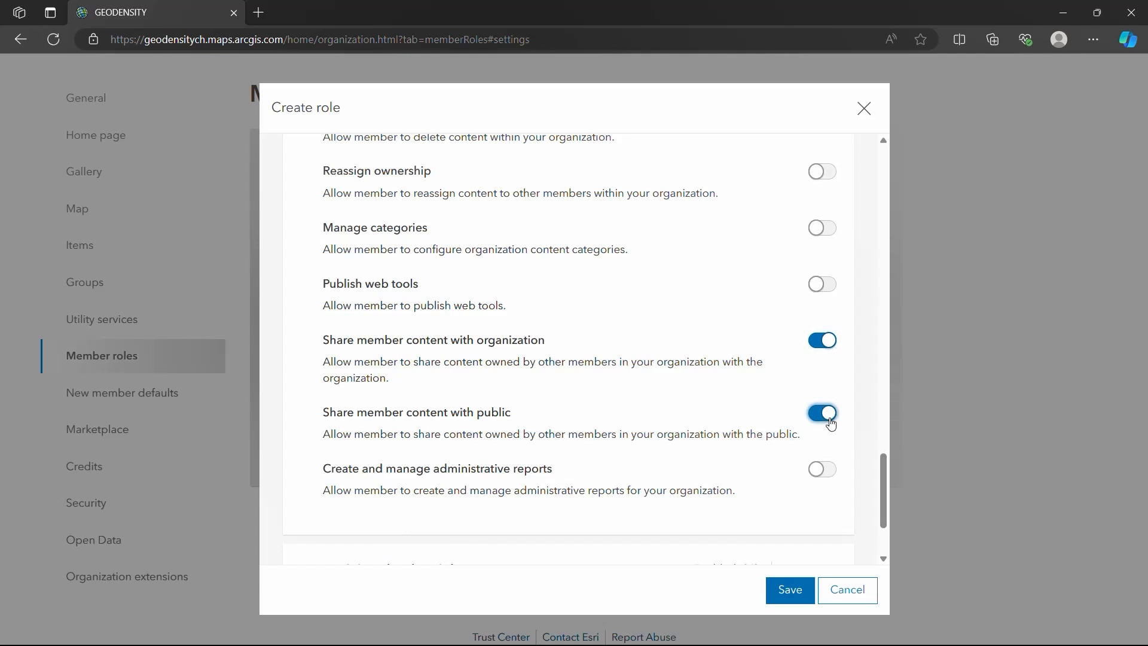
# Enable the Create and manage privilege under ArcGIS Marketplace Subscriptions.
pyautogui.scroll(-2, 717, 437)
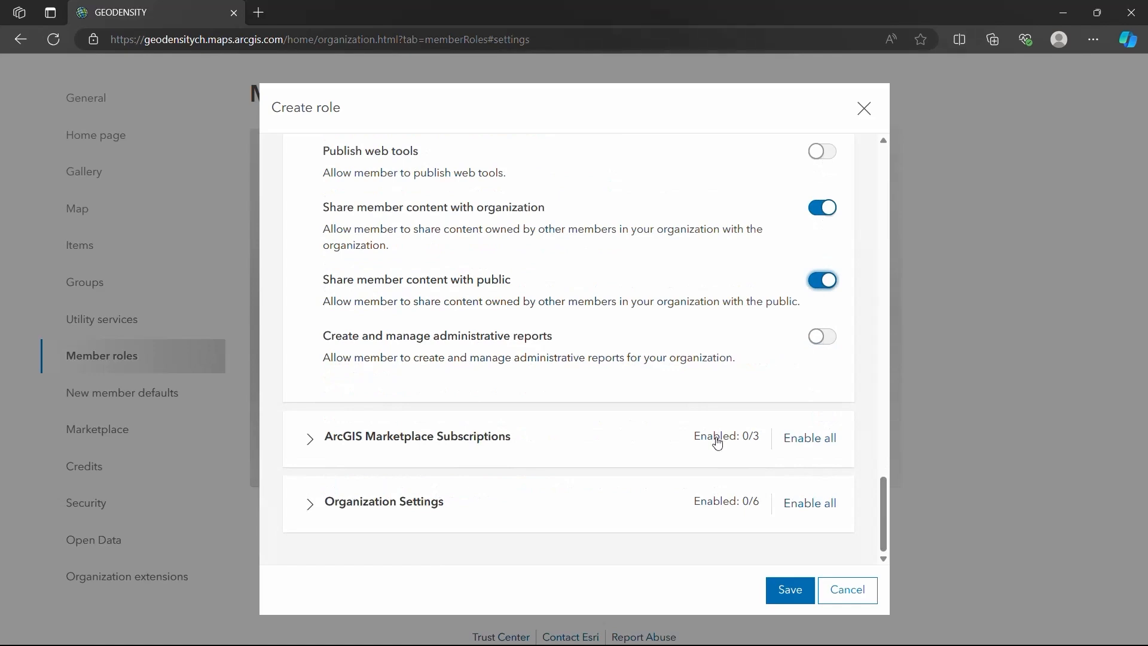
pyautogui.click(310, 438)
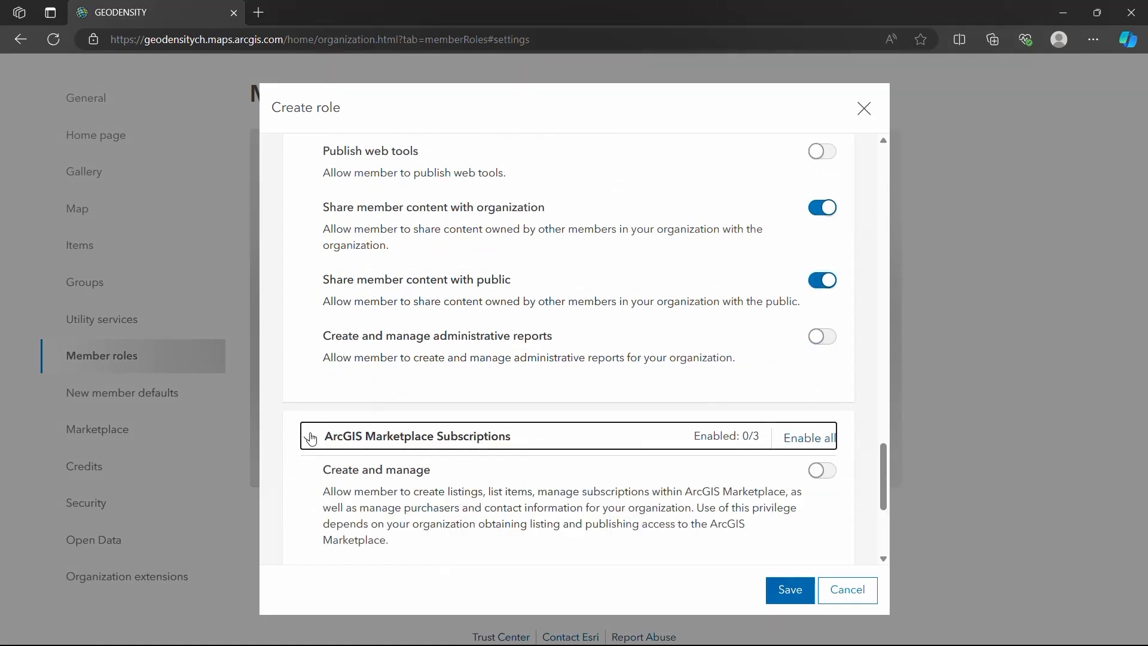
pyautogui.scroll(-4, 366, 431)
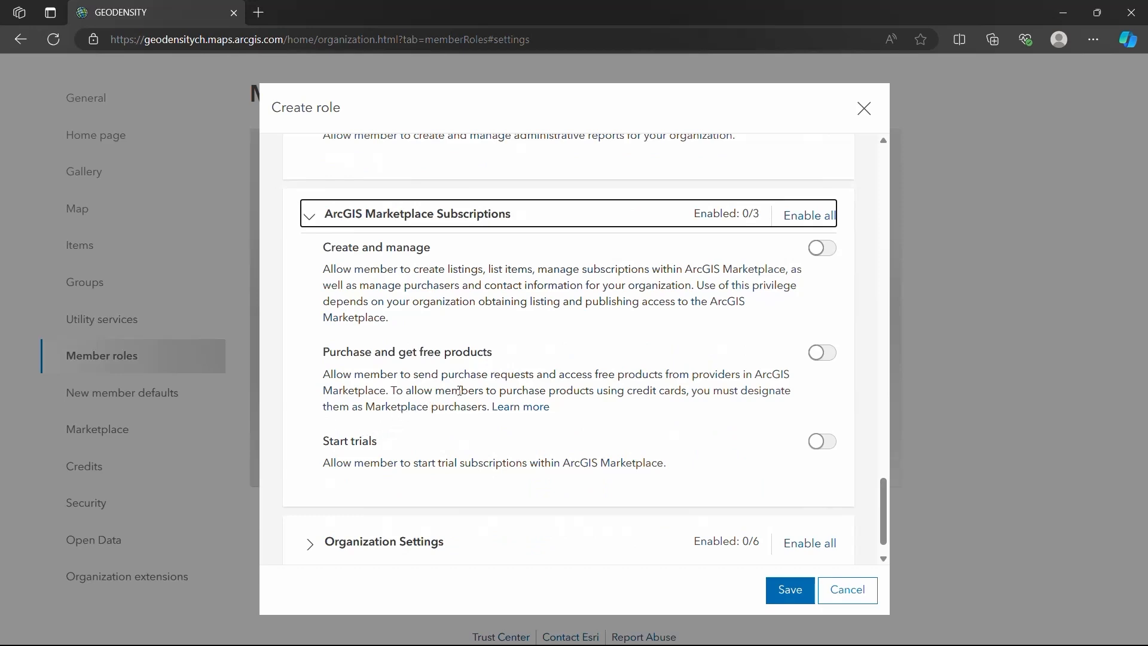
pyautogui.click(823, 251)
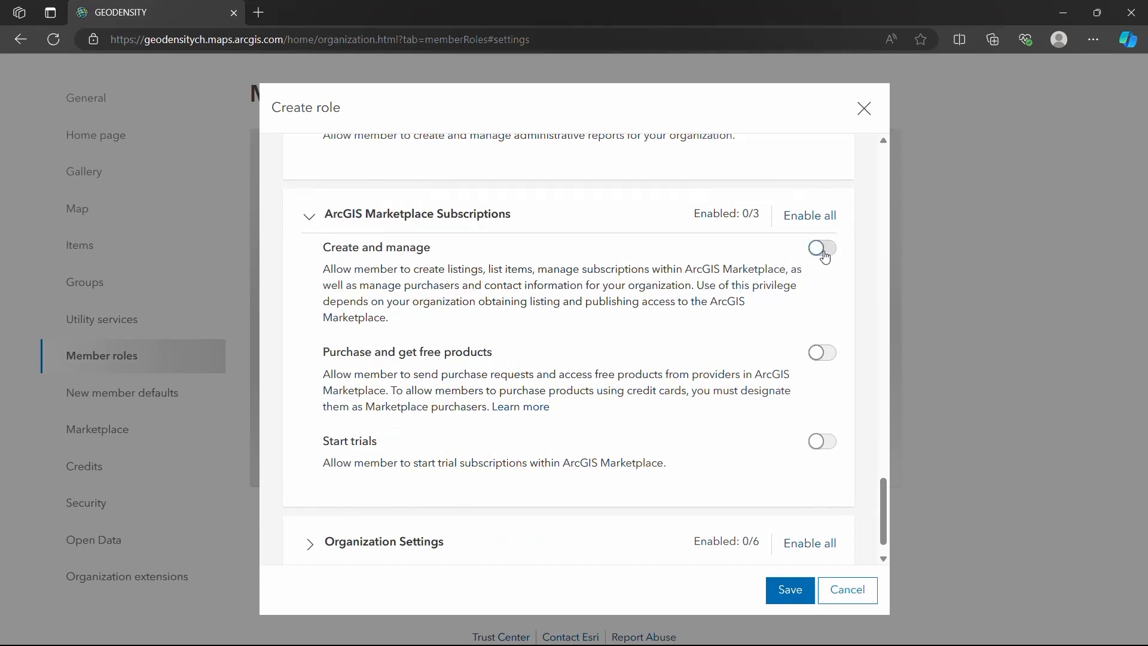
pyautogui.click(824, 253)
# Enable the Organization website, Collaborations and Credits privileges under Organization Settings, and save the new role.
pyautogui.scroll(-1, 443, 461)
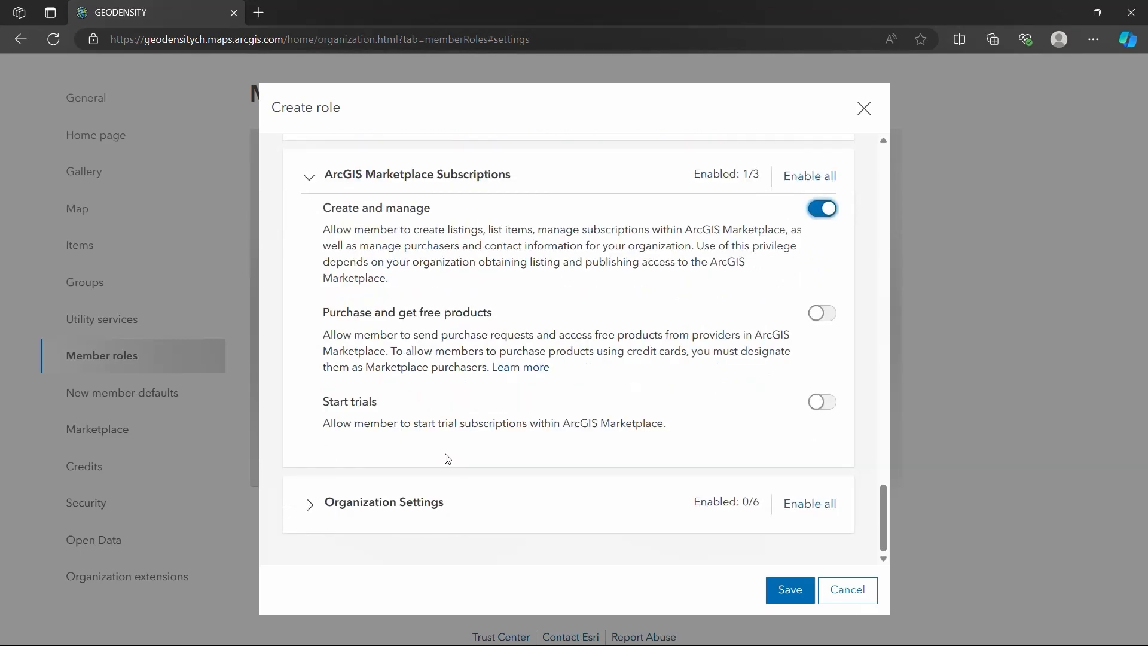
pyautogui.click(313, 508)
pyautogui.scroll(-1, 390, 446)
pyautogui.scroll(-2, 390, 445)
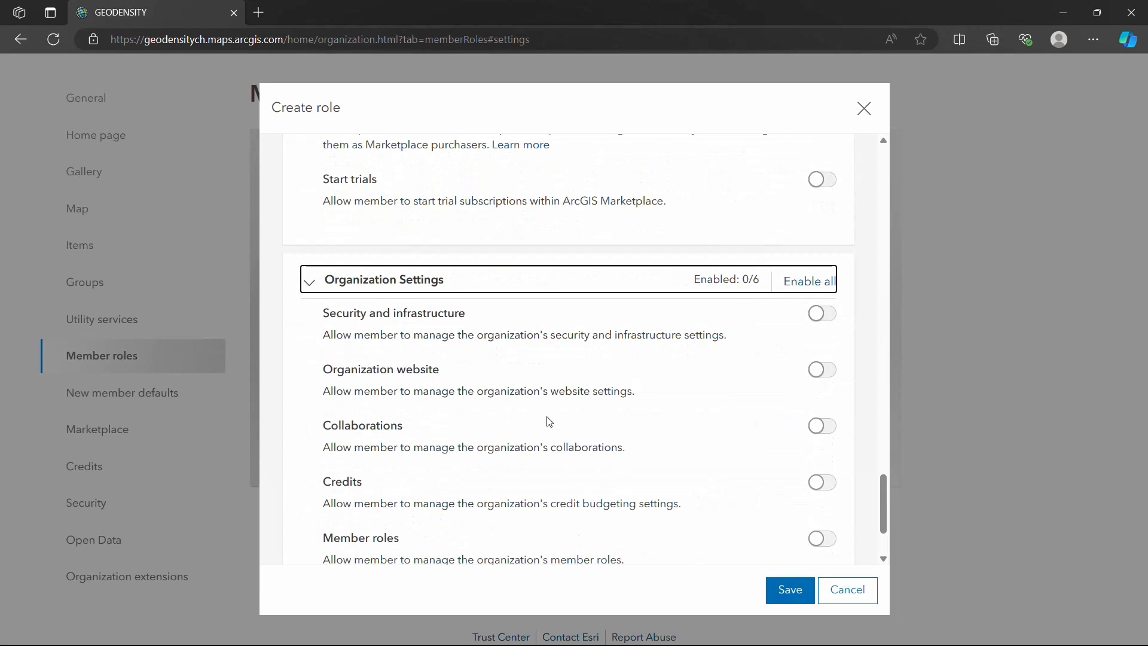
pyautogui.click(823, 370)
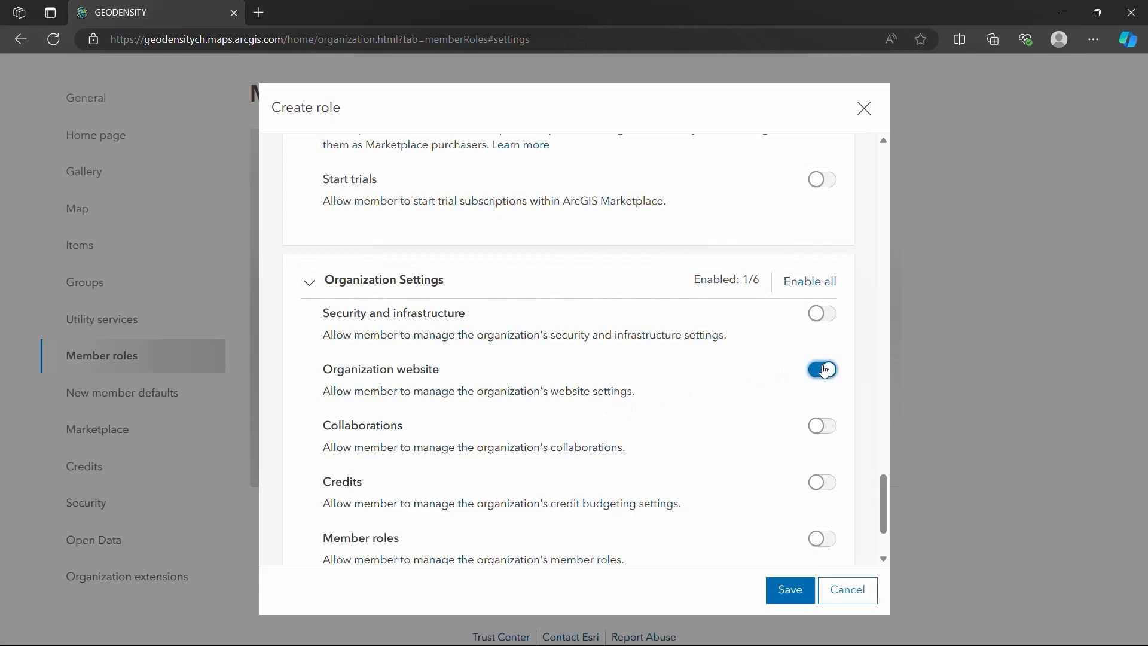
pyautogui.click(830, 433)
pyautogui.click(823, 482)
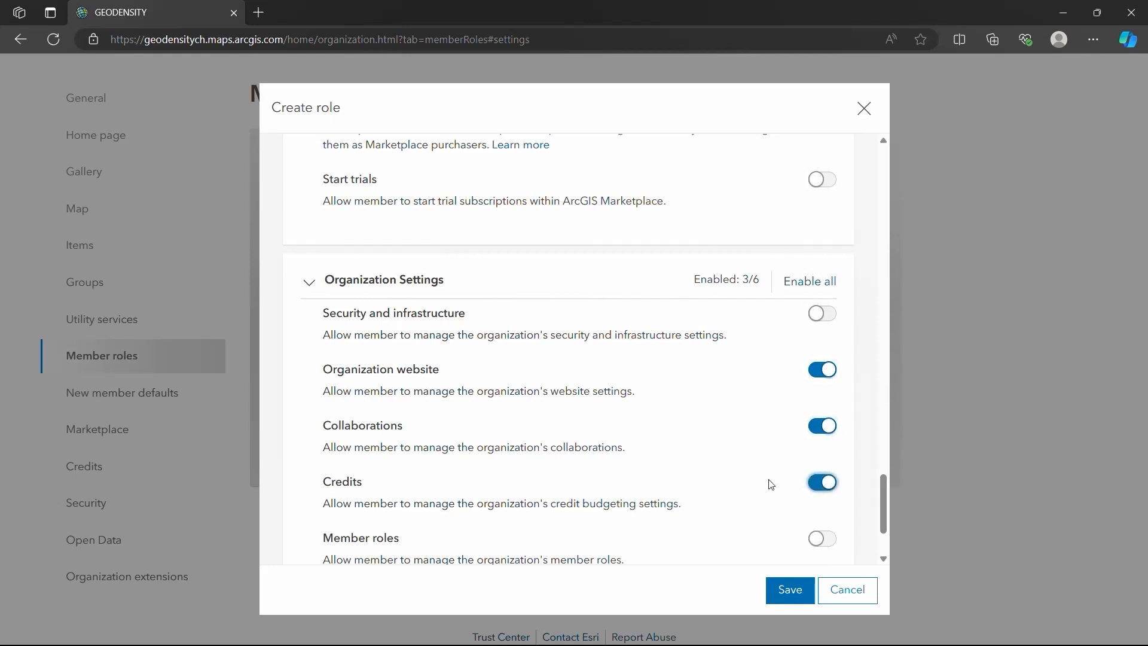
pyautogui.scroll(-2, 770, 483)
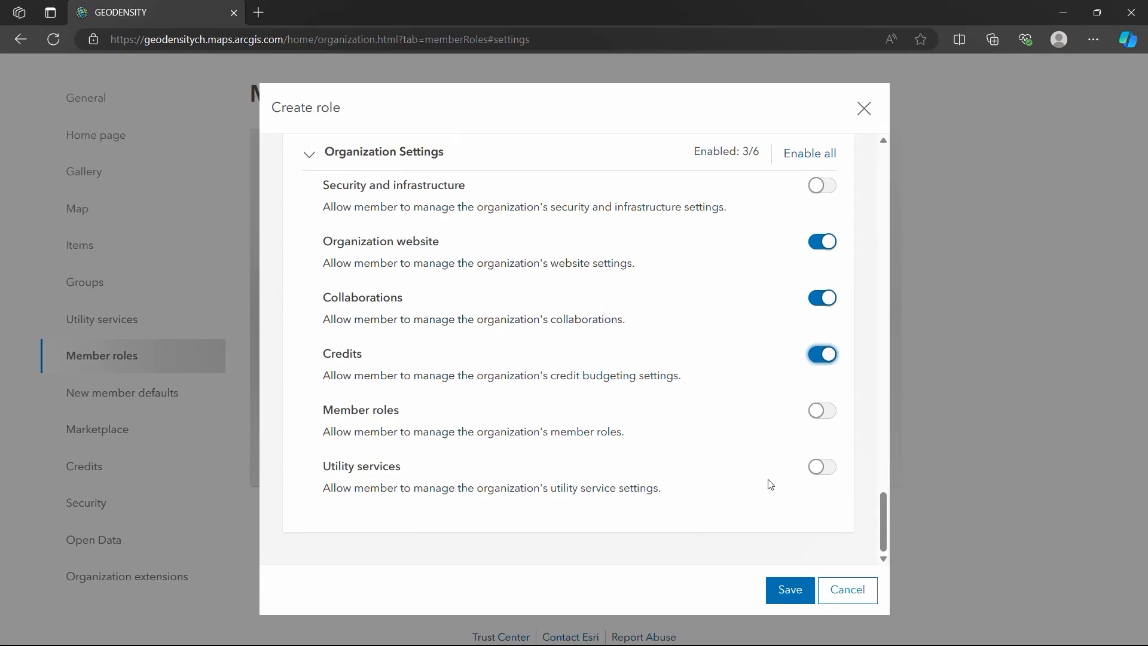
pyautogui.click(782, 591)
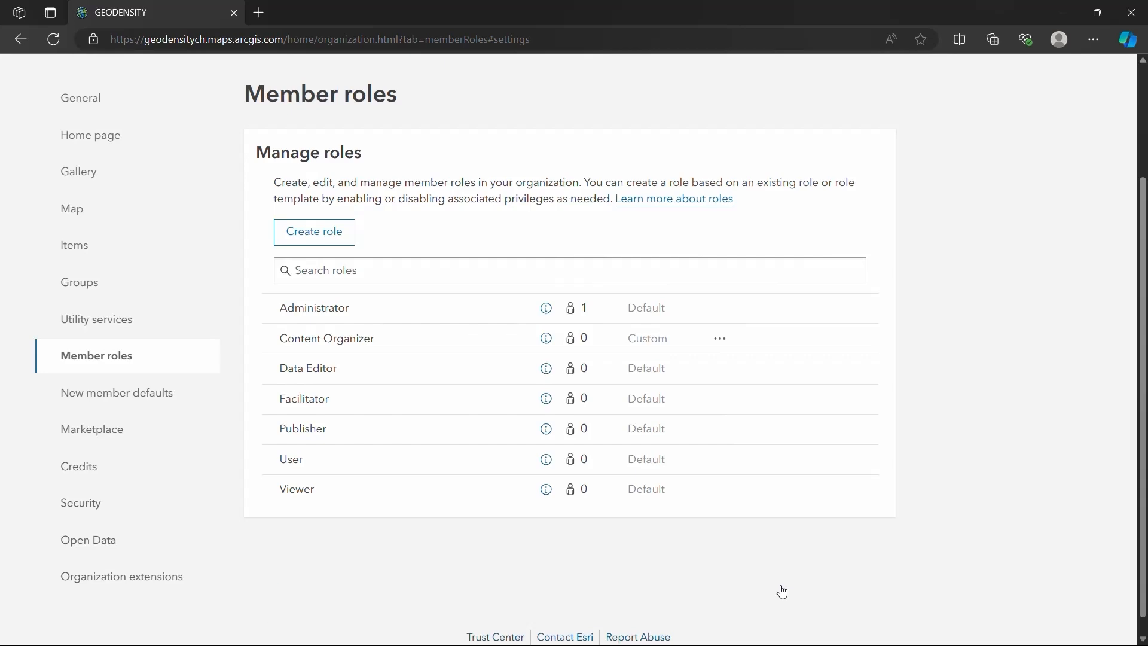
# Review the description and privilege list in the Content Organizer role's information window and close it.
pyautogui.click(545, 341)
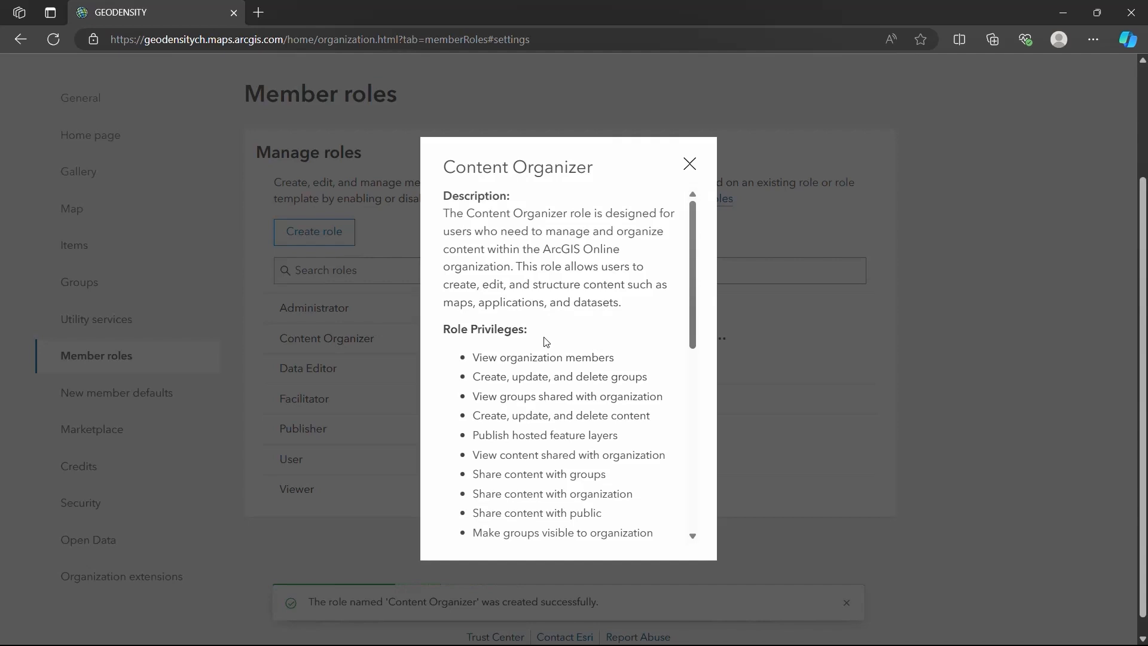
pyautogui.scroll(-1, 606, 335)
pyautogui.moveTo(687, 308); pyautogui.dragTo(711, 259)
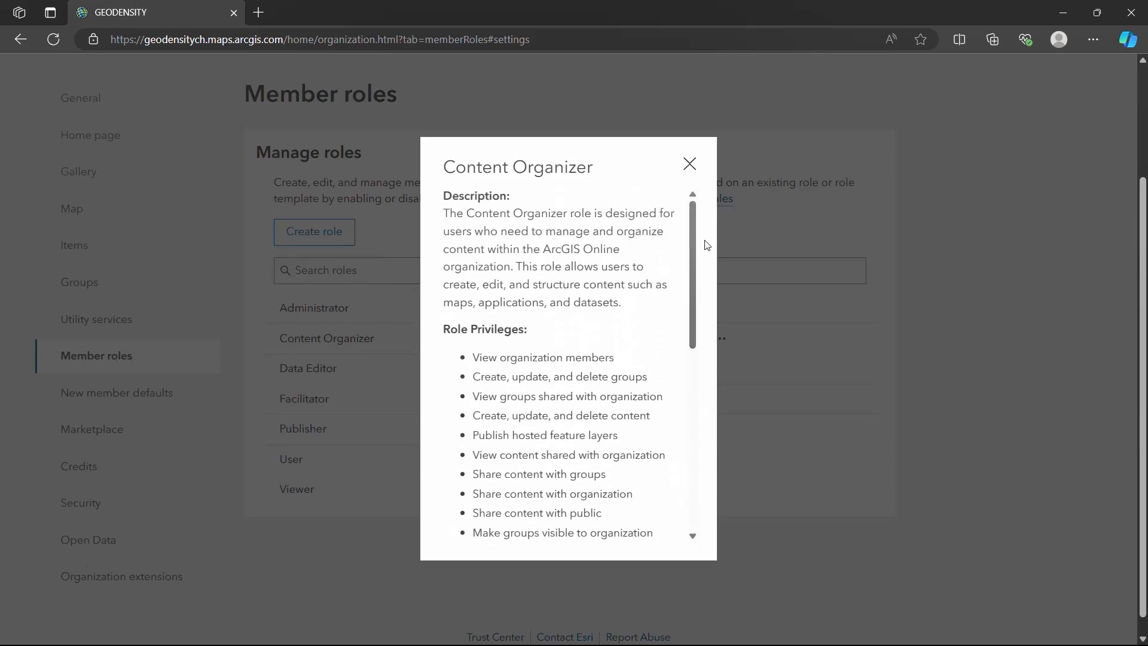
pyautogui.click(690, 164)
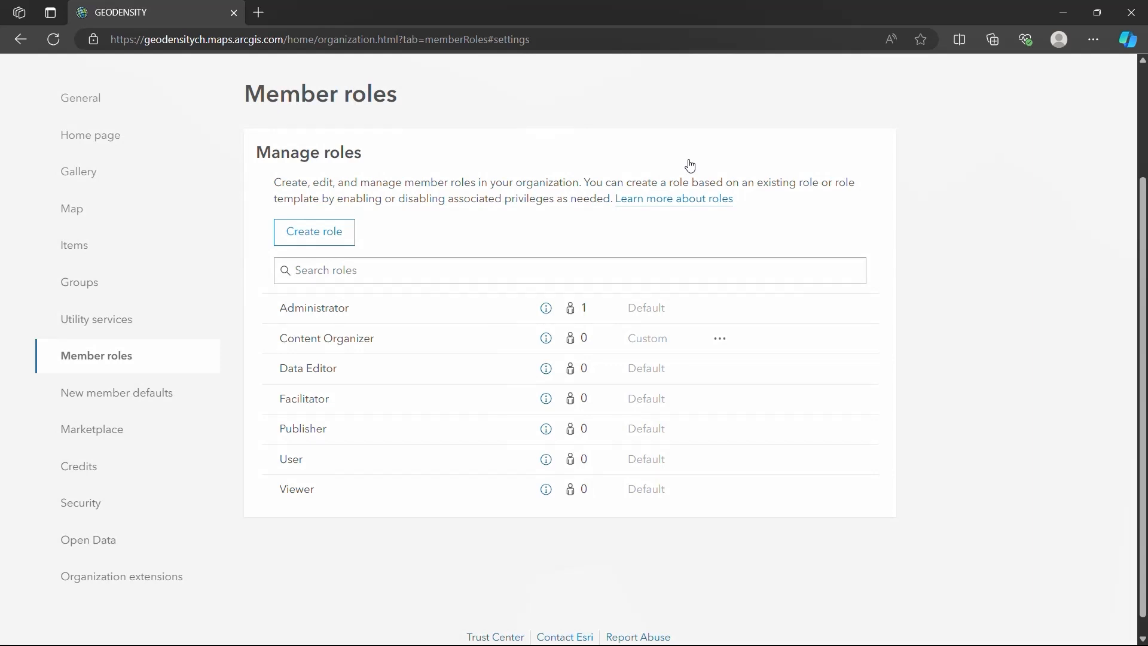
# Open the Content Organizer role for editing to view its settings, and close it without making changes.
pyautogui.click(719, 338)
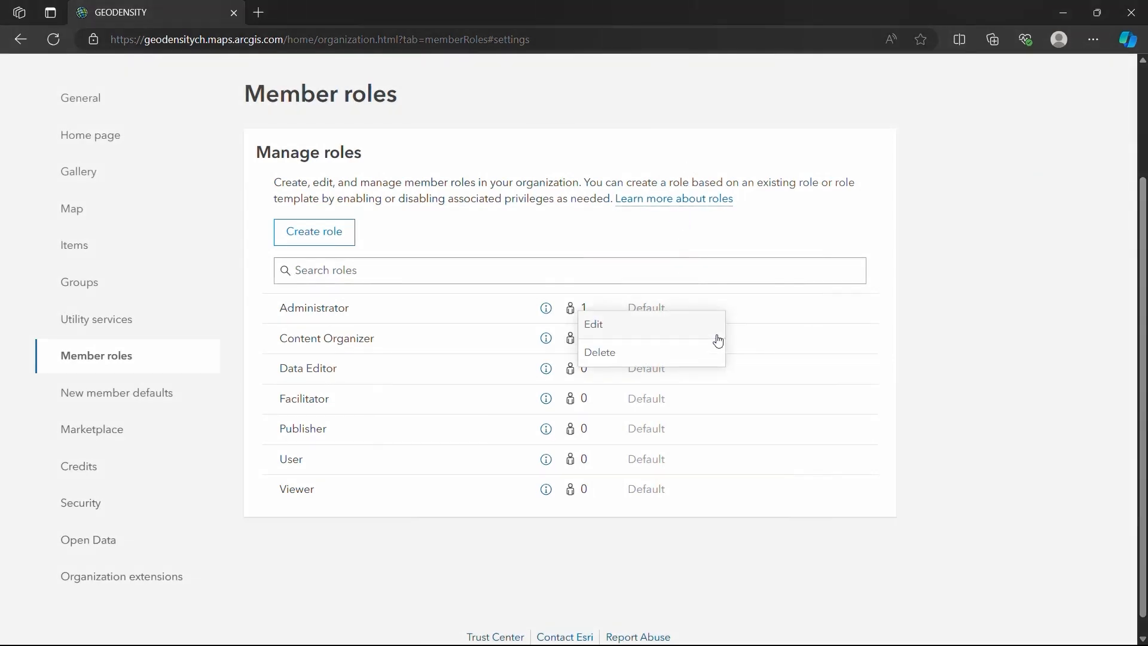
pyautogui.click(645, 326)
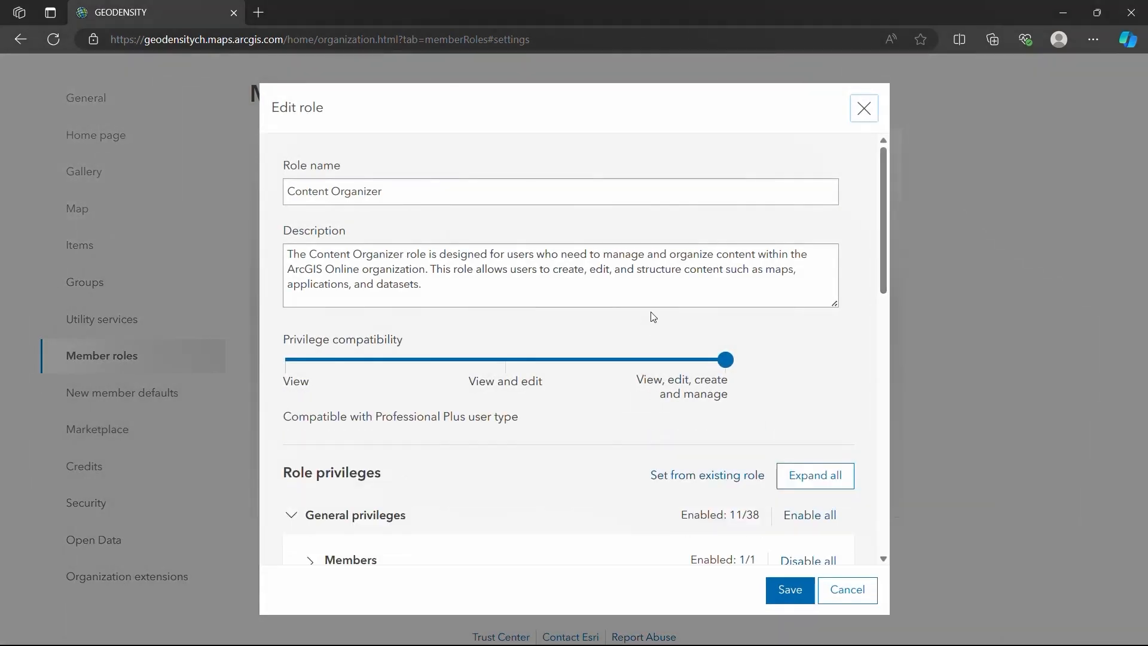
pyautogui.click(858, 121)
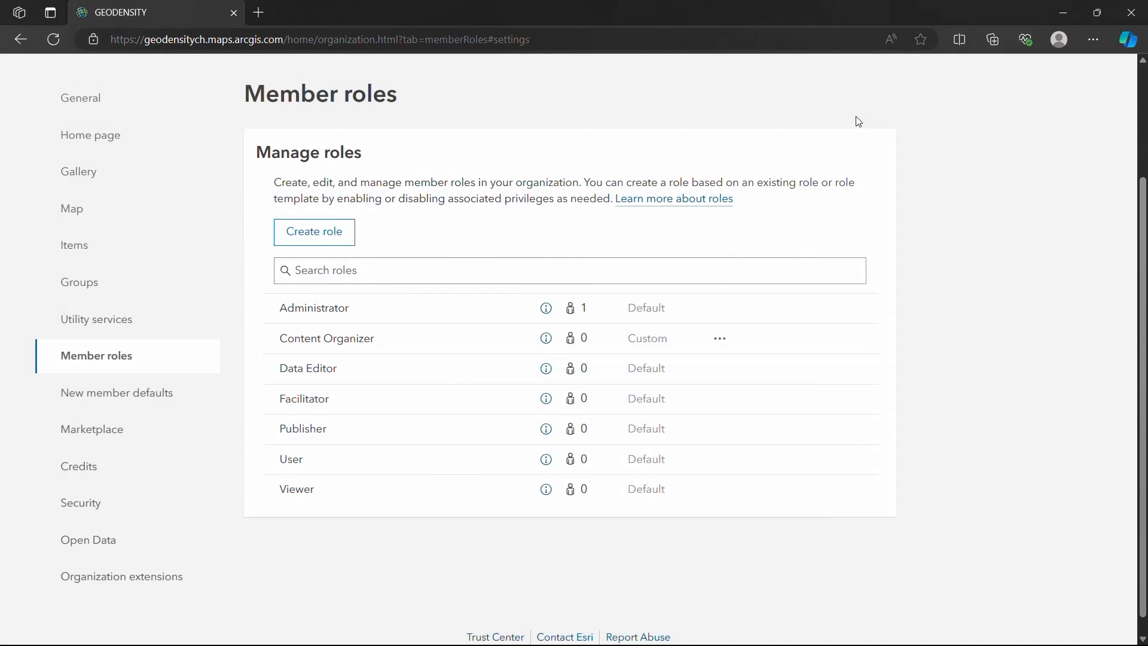